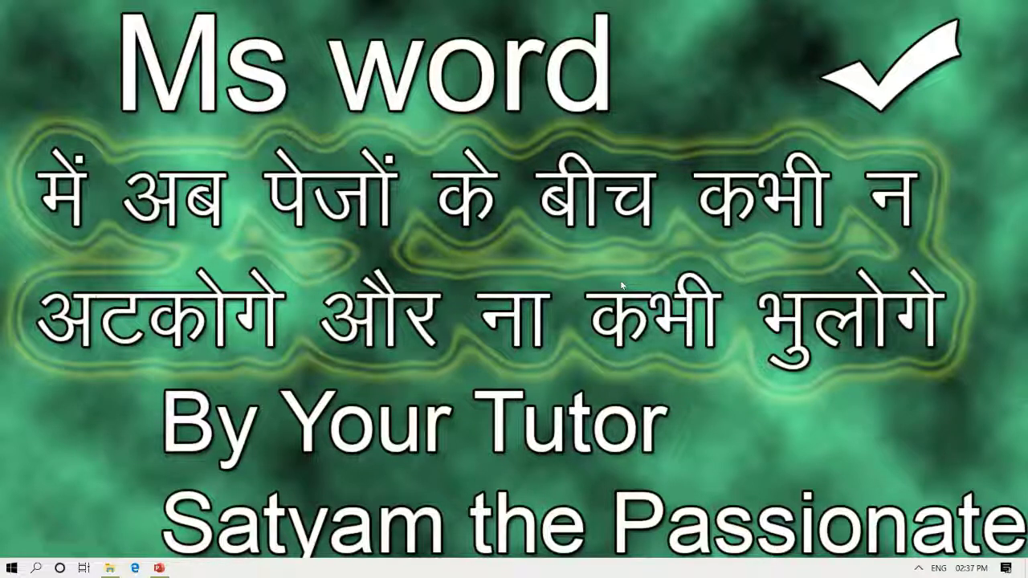
# Step: Launch Microsoft Office Word 2007 by searching 'm' in the Start menu
pyautogui.press('super')
pyautogui.write('m')
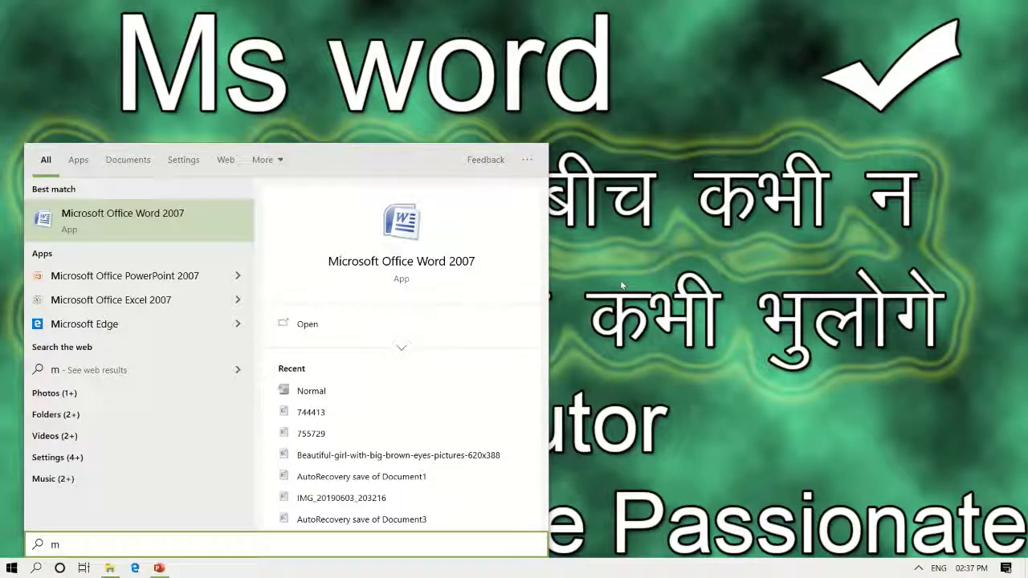
pyautogui.press('Return')
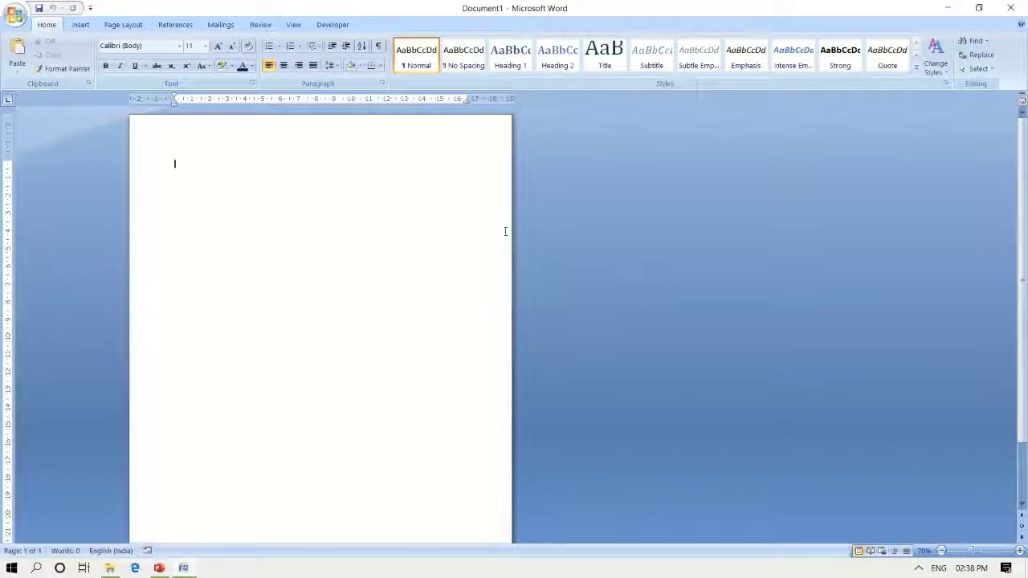
# Step: Zoom in and enter =rand() to generate three paragraphs of sample text
pyautogui.scroll(4, 255, 148)
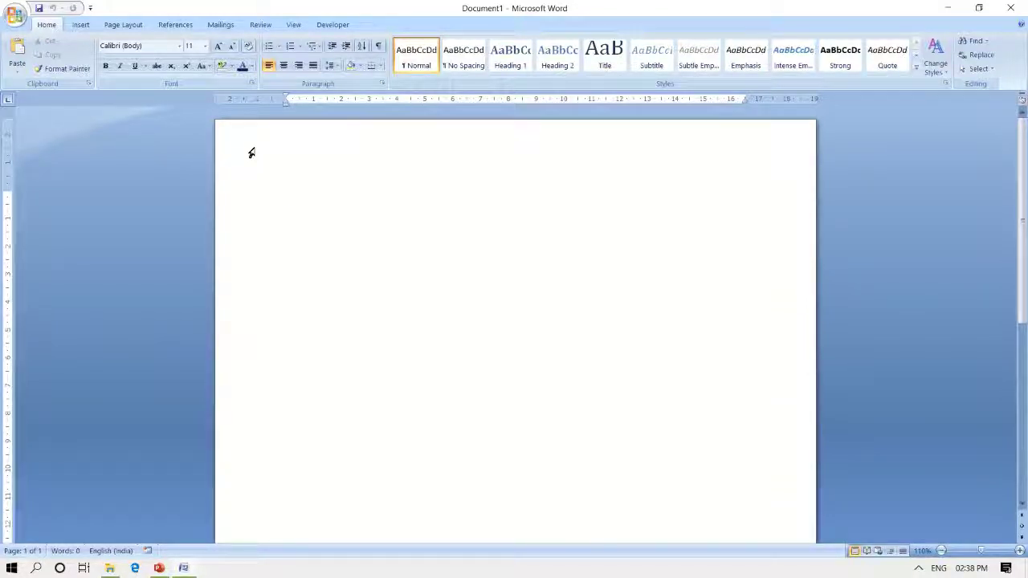
pyautogui.write('=ra')
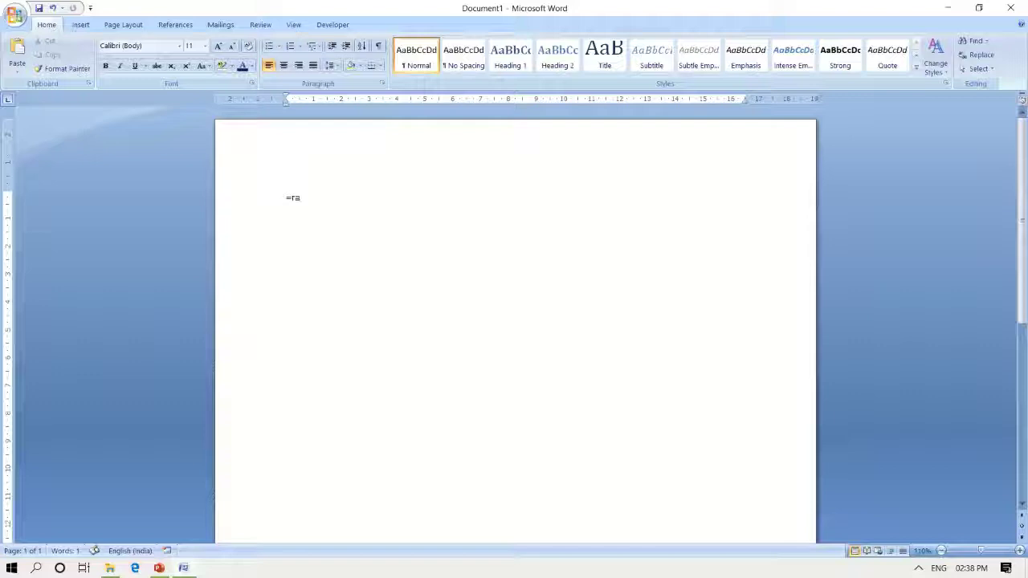
pyautogui.write('nd()')
pyautogui.press('Return')
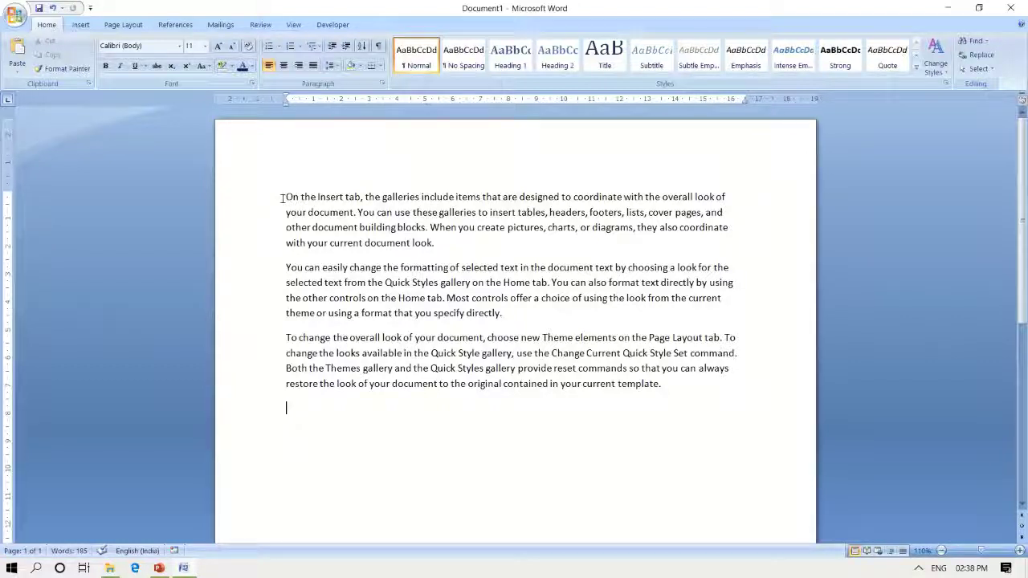
# Step: Copy the three sample paragraphs and paste them eight times, reaching six pages
pyautogui.moveTo(283, 197); pyautogui.dragTo(289, 415)
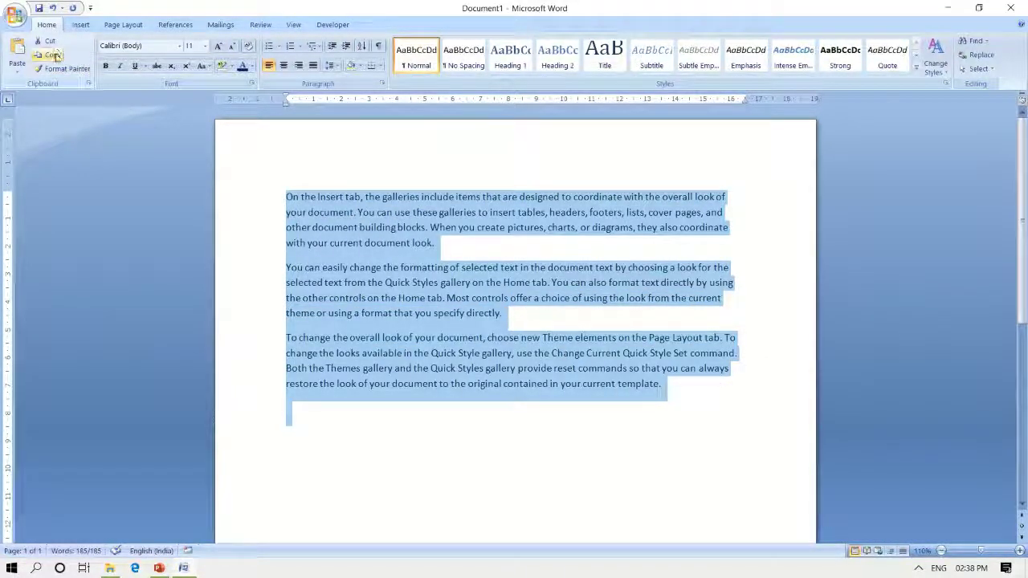
pyautogui.click(55, 56)
pyautogui.click(20, 46)
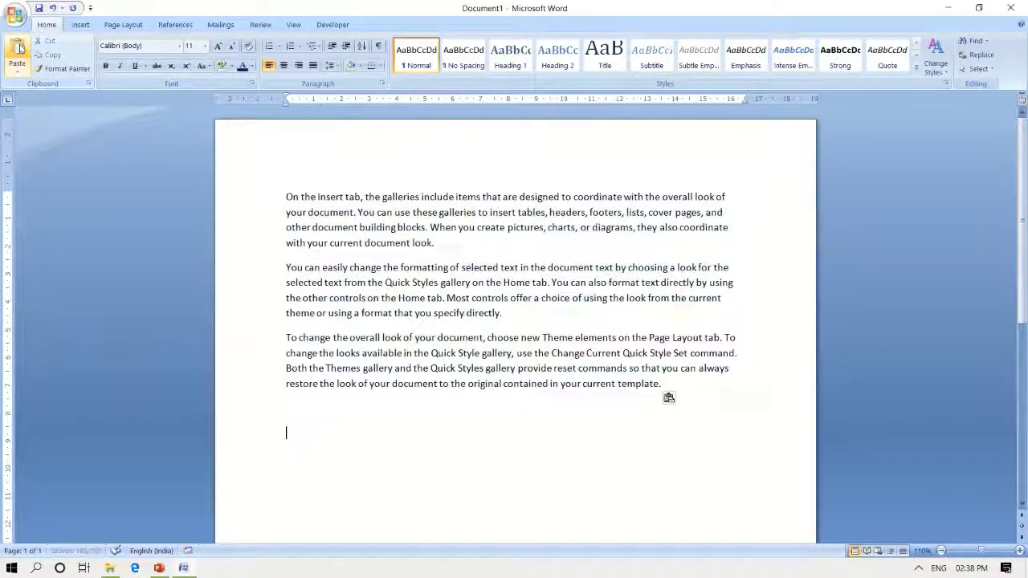
pyautogui.click(19, 47)
pyautogui.click(19, 46)
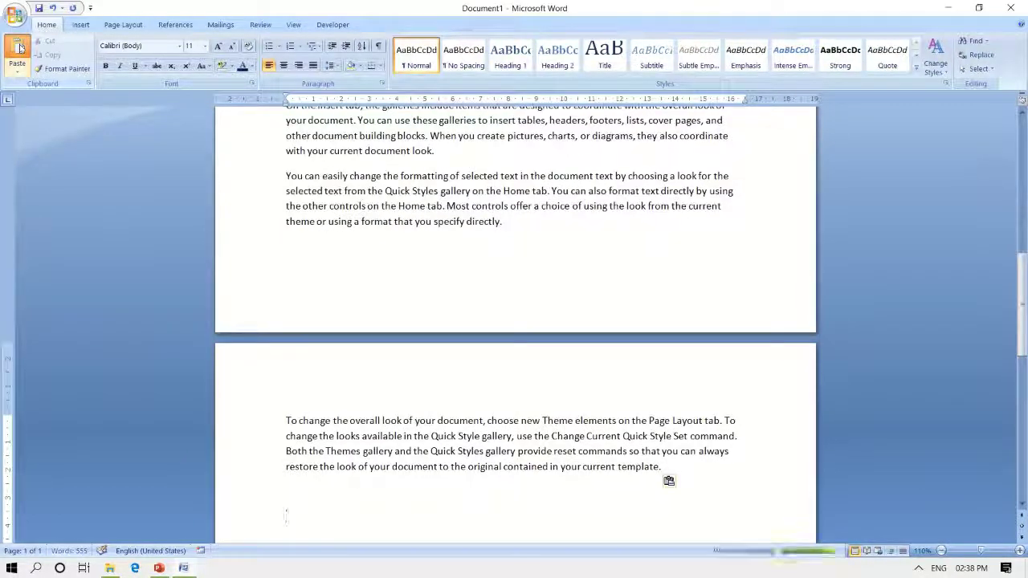
pyautogui.click(20, 46)
pyautogui.click(20, 47)
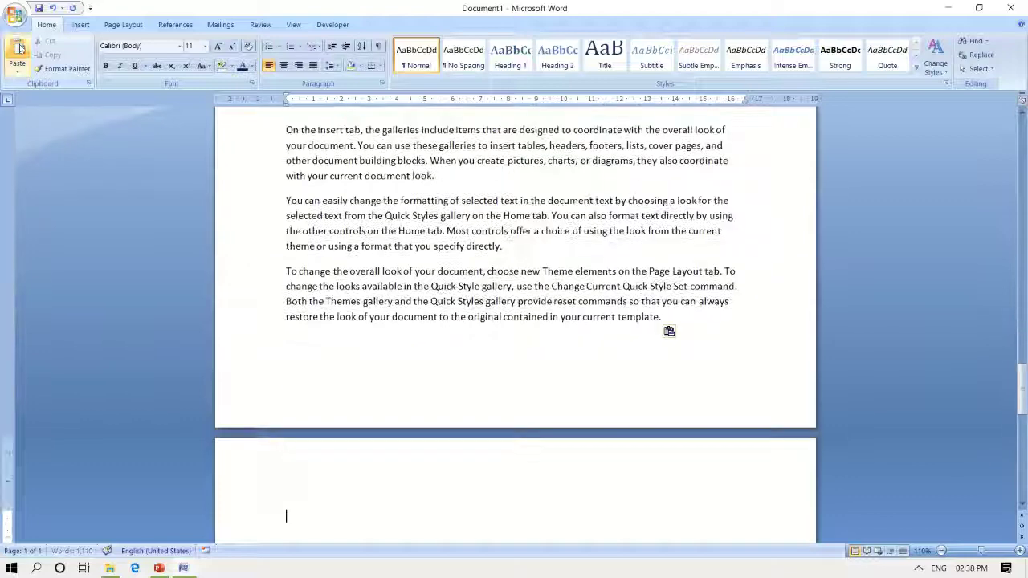
pyautogui.click(19, 47)
pyautogui.click(19, 46)
pyautogui.click(19, 47)
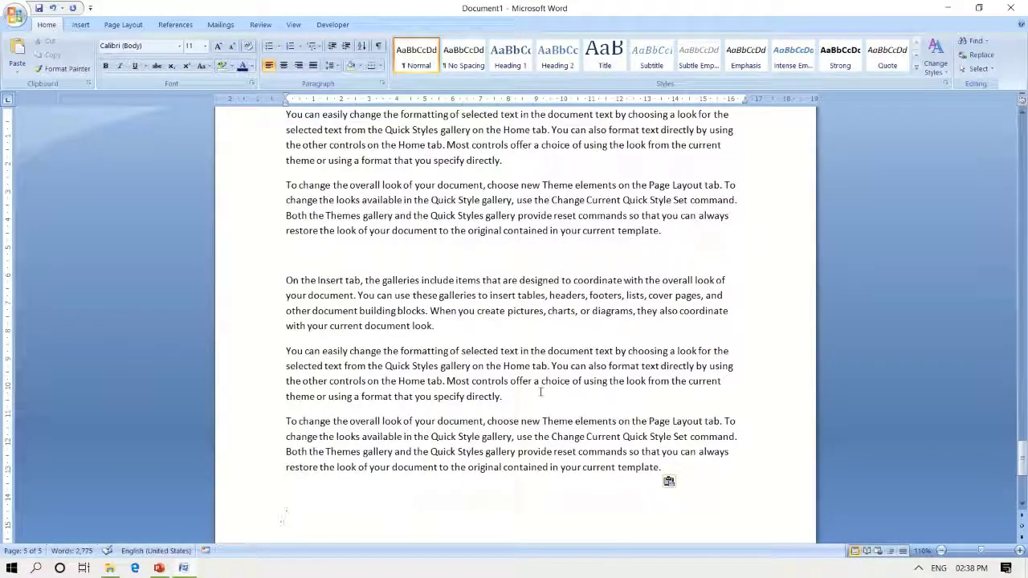
# Step: Jump to page 3 through the Go To dialog, then close it
pyautogui.click(32, 551)
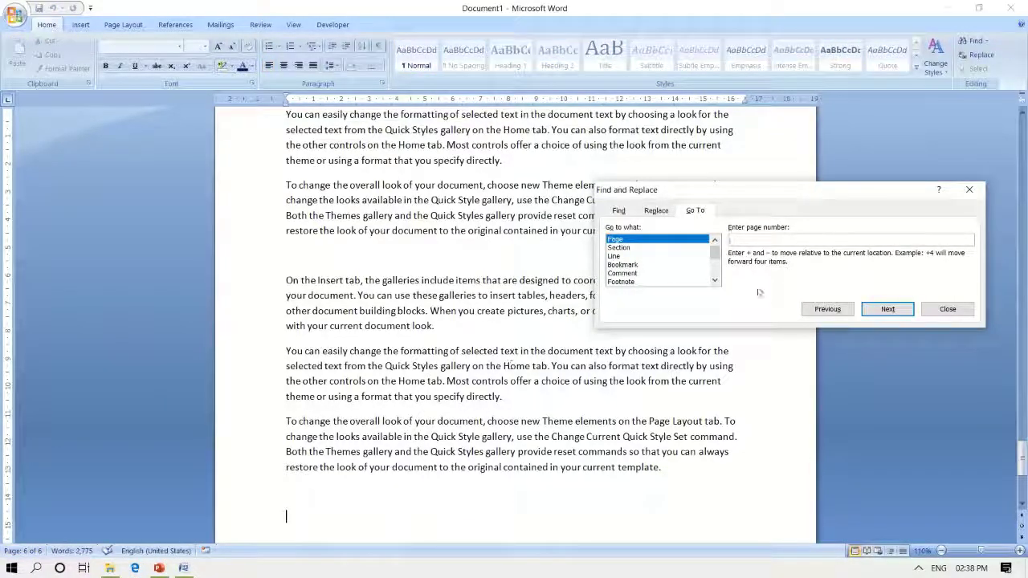
pyautogui.write('3')
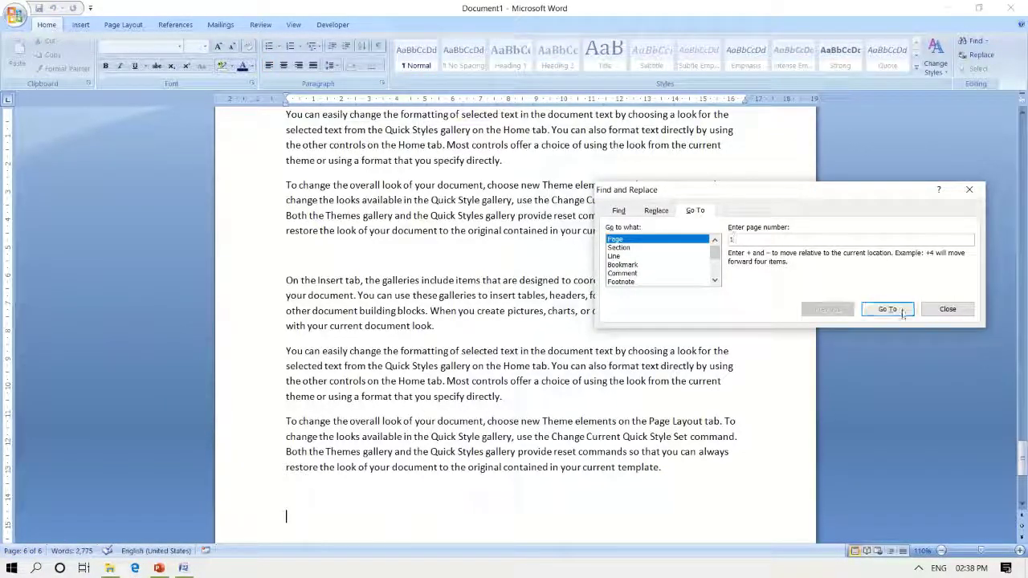
pyautogui.click(888, 309)
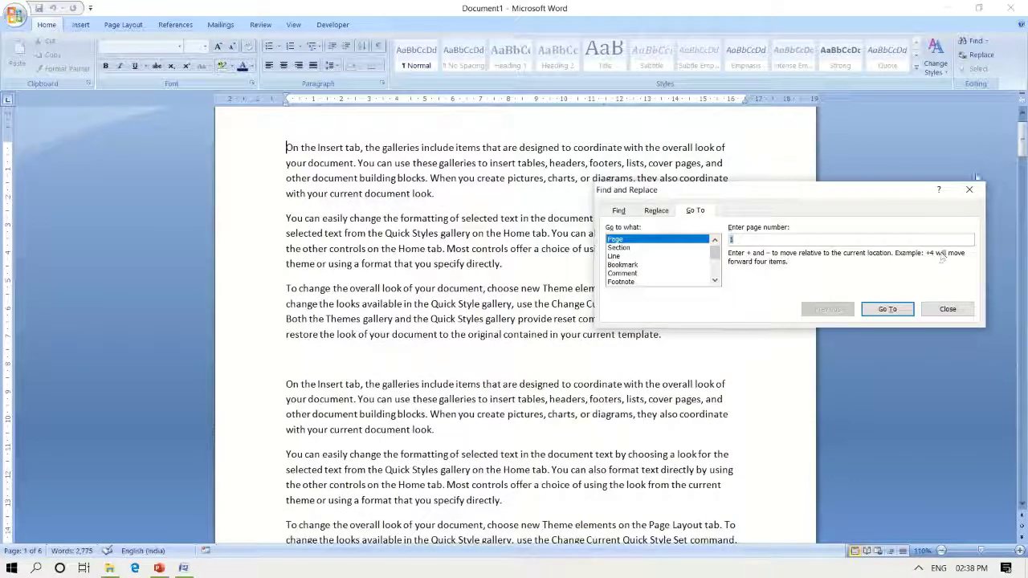
pyautogui.click(971, 191)
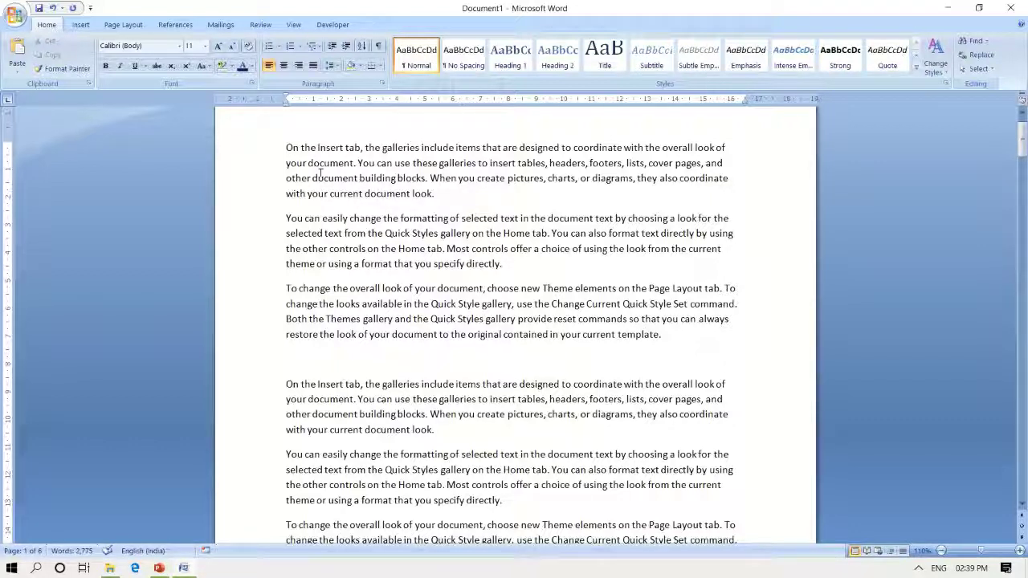
# Step: Show the Insert commands and put the cursor before 'formatting' in the second paragraph
pyautogui.click(82, 26)
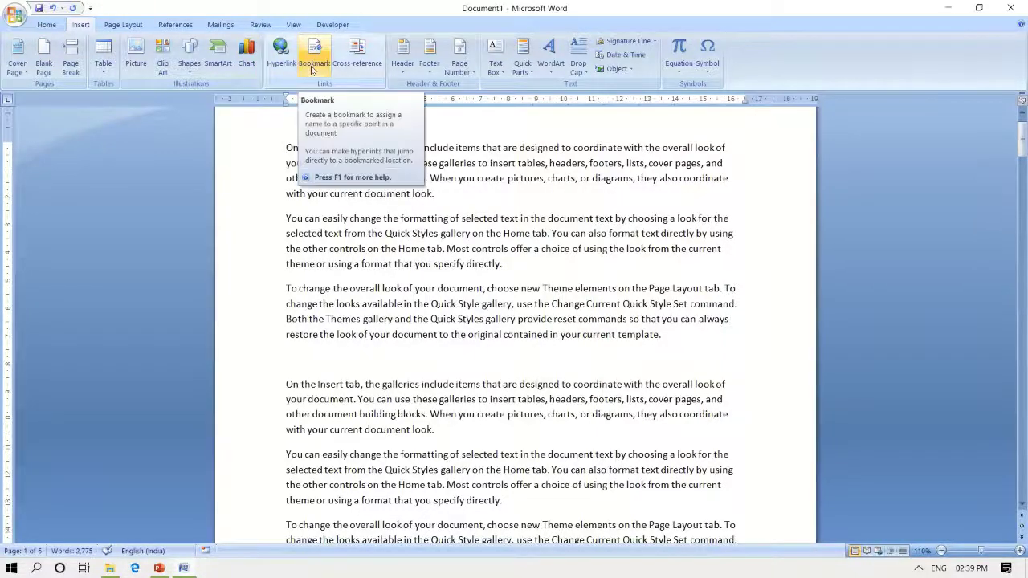
pyautogui.click(400, 217)
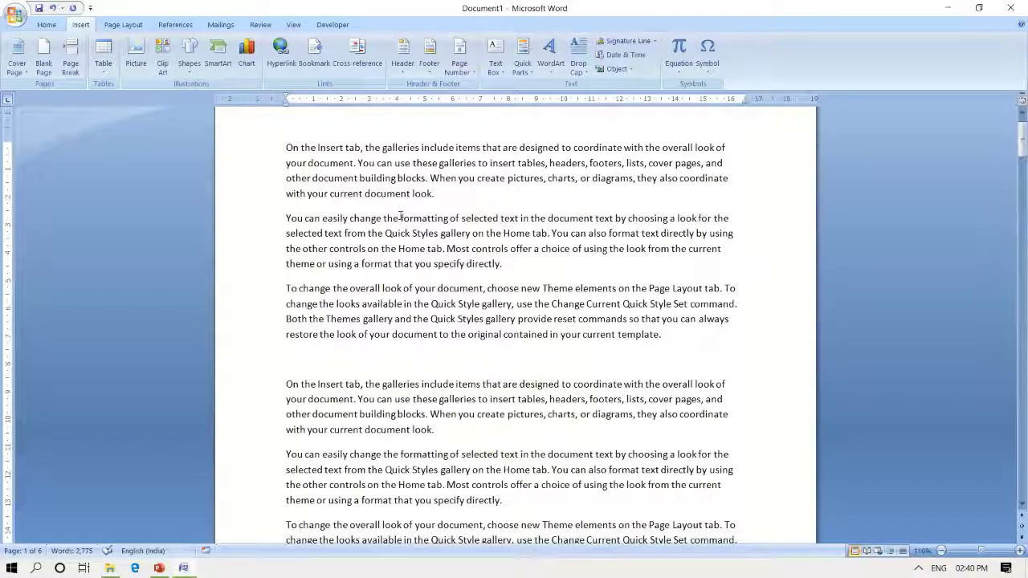
pyautogui.keyDown('ctrl'); pyautogui.scroll(-1, 400, 218); pyautogui.keyUp('ctrl')
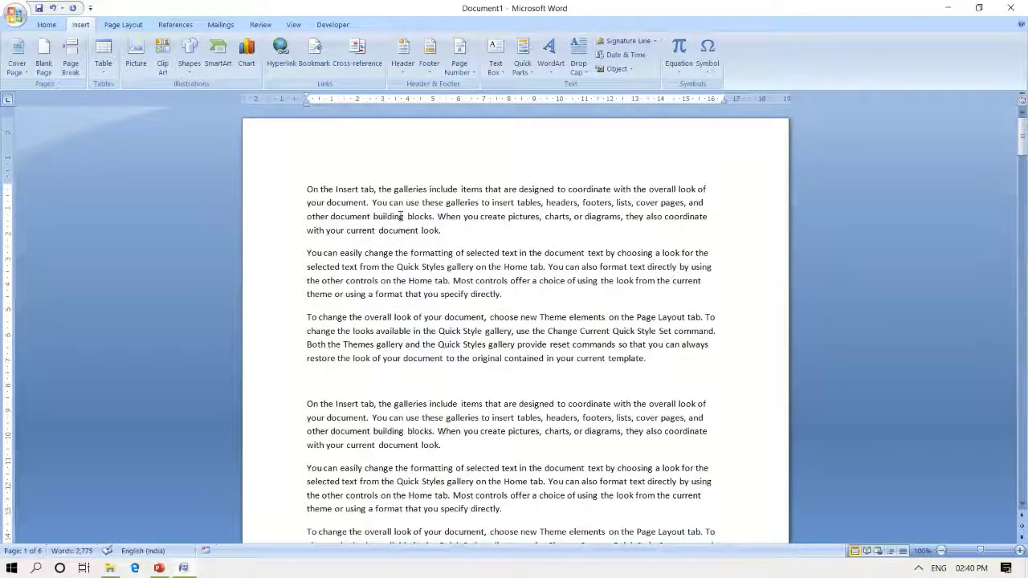
# Step: Zoom out to 50% and place the cursor at the end of page 2's last paragraph
pyautogui.keyDown('ctrl'); pyautogui.scroll(-3, 400, 215); pyautogui.keyUp('ctrl')
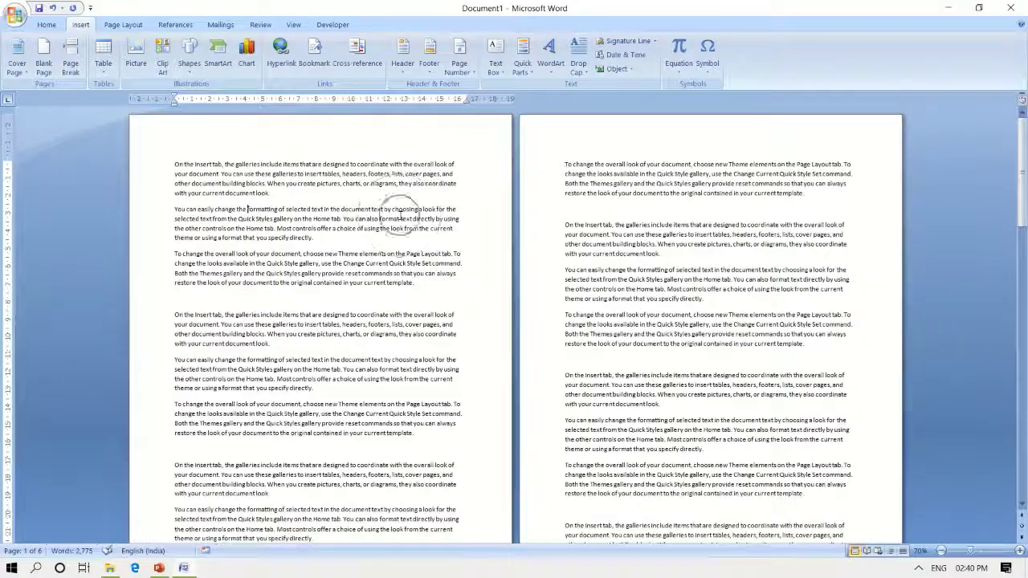
pyautogui.keyDown('ctrl'); pyautogui.scroll(-1, 400, 216); pyautogui.keyUp('ctrl')
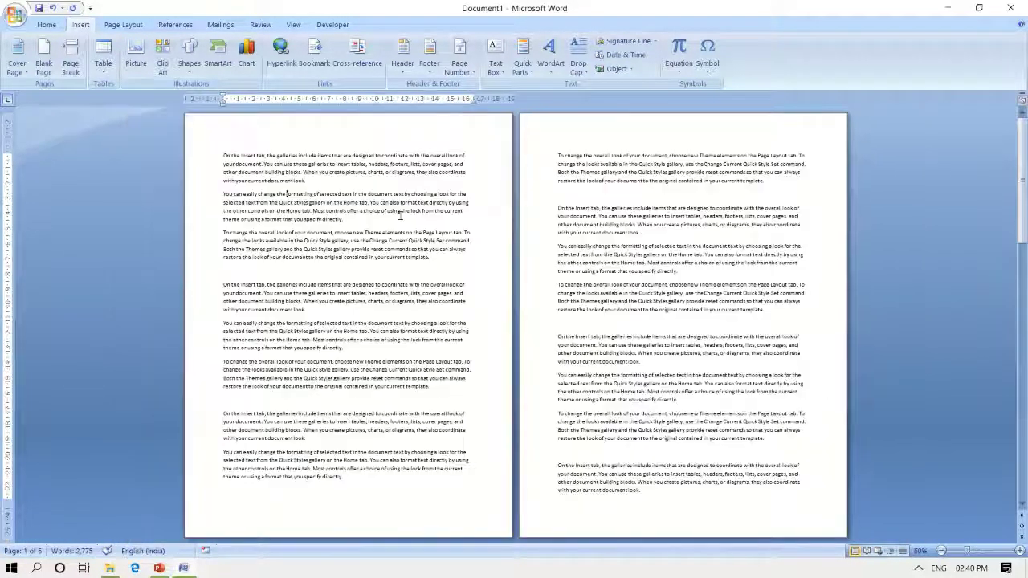
pyautogui.keyDown('ctrl'); pyautogui.scroll(-1, 400, 215); pyautogui.keyUp('ctrl')
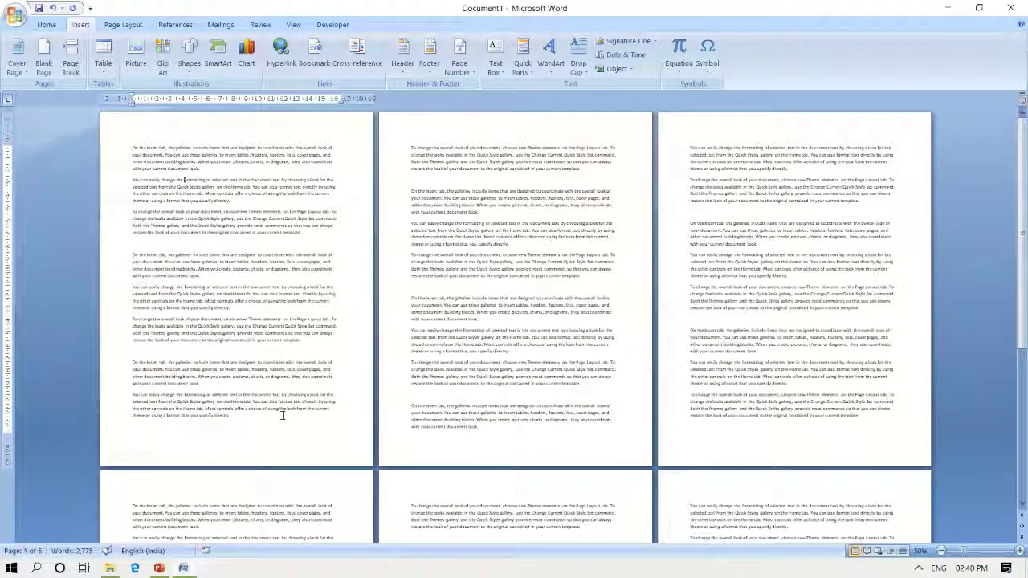
pyautogui.click(485, 430)
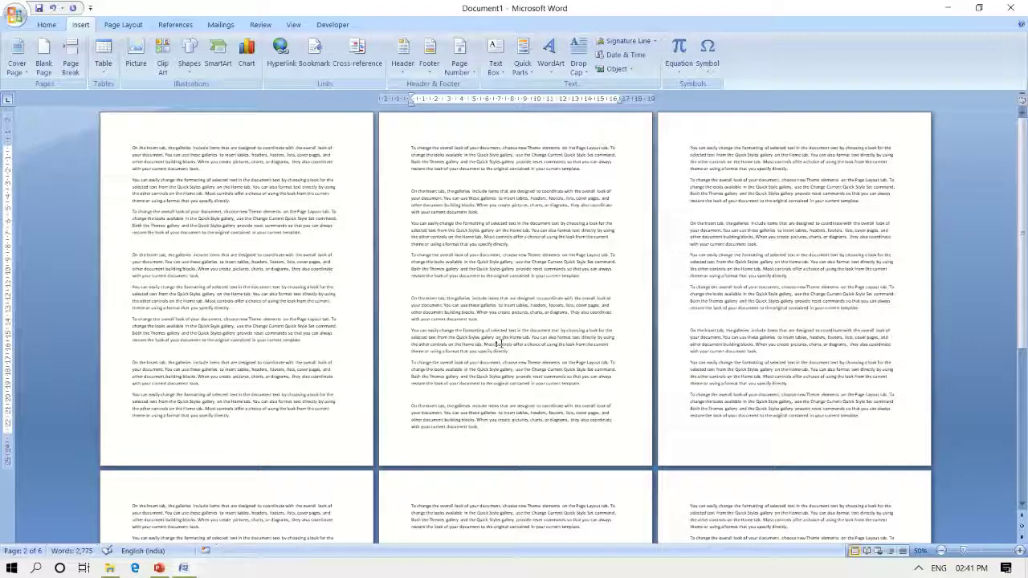
# Step: Add a bookmark named 'word' on page 2, then move the cursor to the start of page 1
pyautogui.click(314, 52)
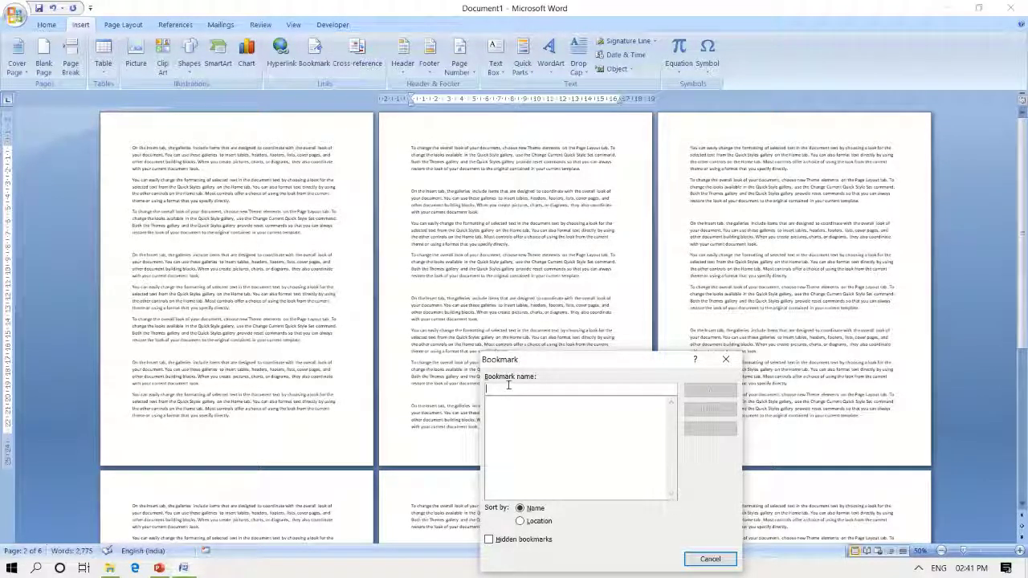
pyautogui.write('wall')
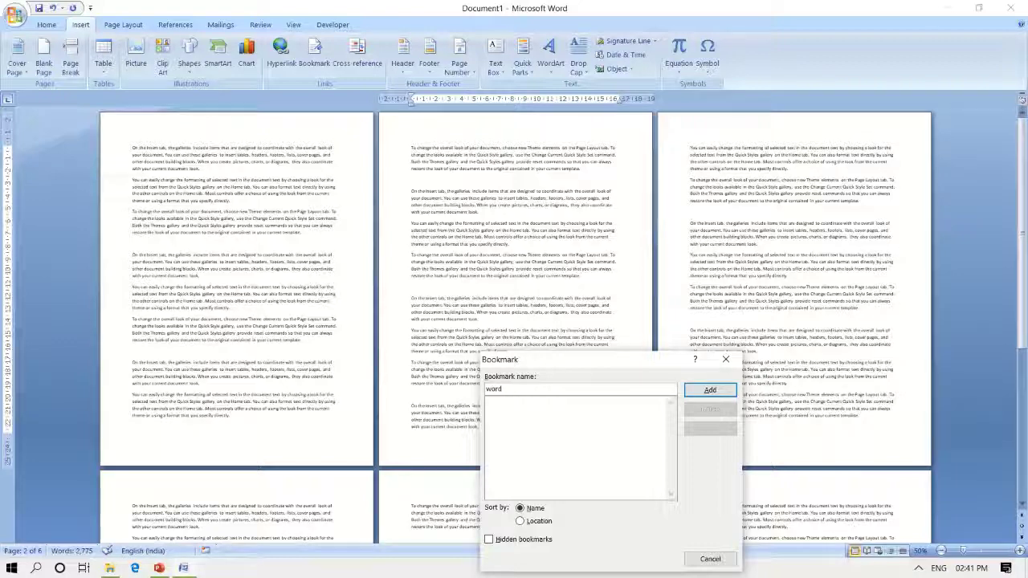
pyautogui.click(710, 391)
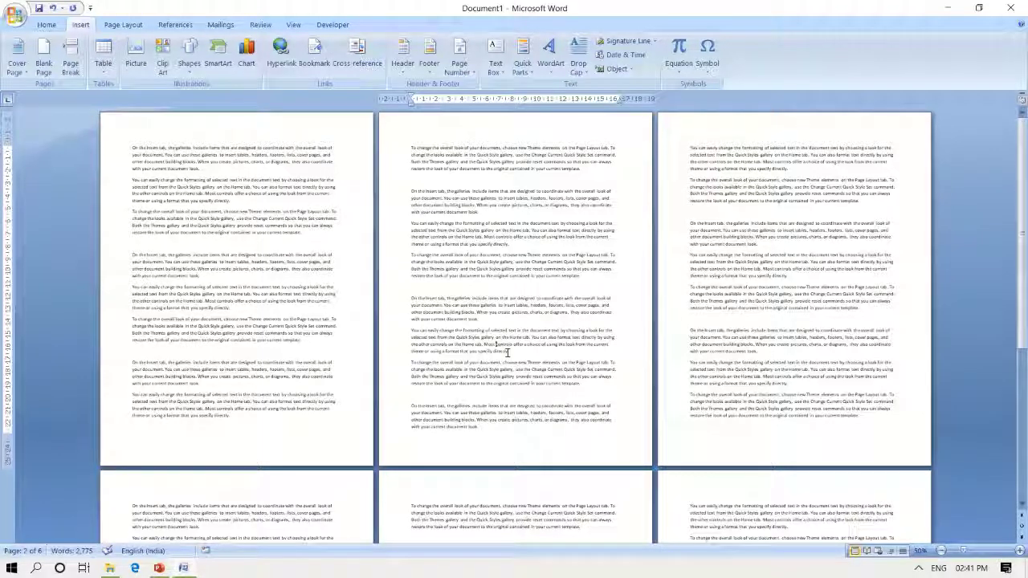
pyautogui.click(130, 150)
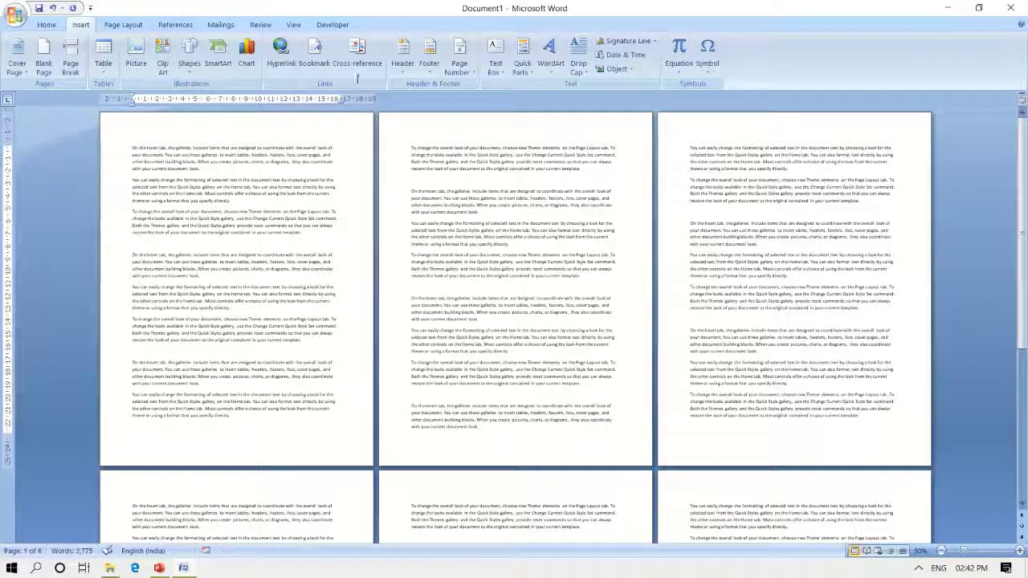
# Step: Jump to the 'word' bookmark from the Bookmark dialog, then close it
pyautogui.click(317, 63)
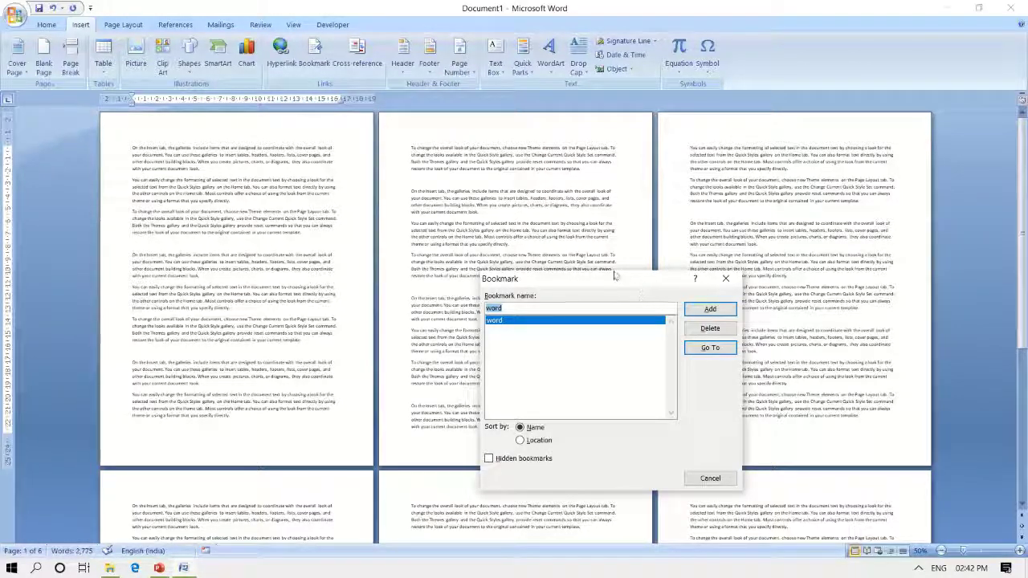
pyautogui.moveTo(609, 284)
pyautogui.mouseDown()
pyautogui.moveTo(466, 279)
pyautogui.moveTo(154, 210)
pyautogui.moveTo(176, 220)
pyautogui.mouseUp()
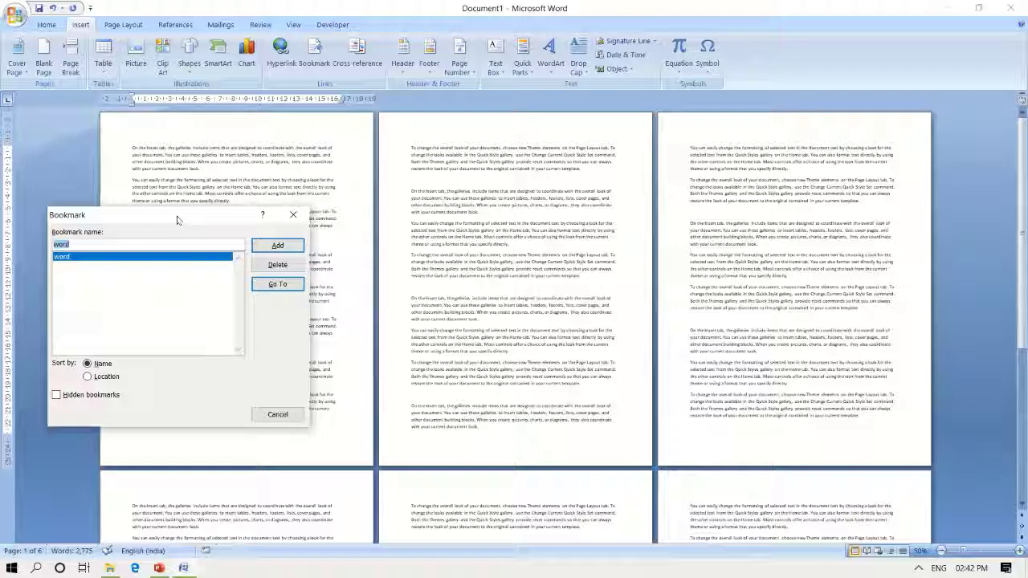
pyautogui.click(277, 286)
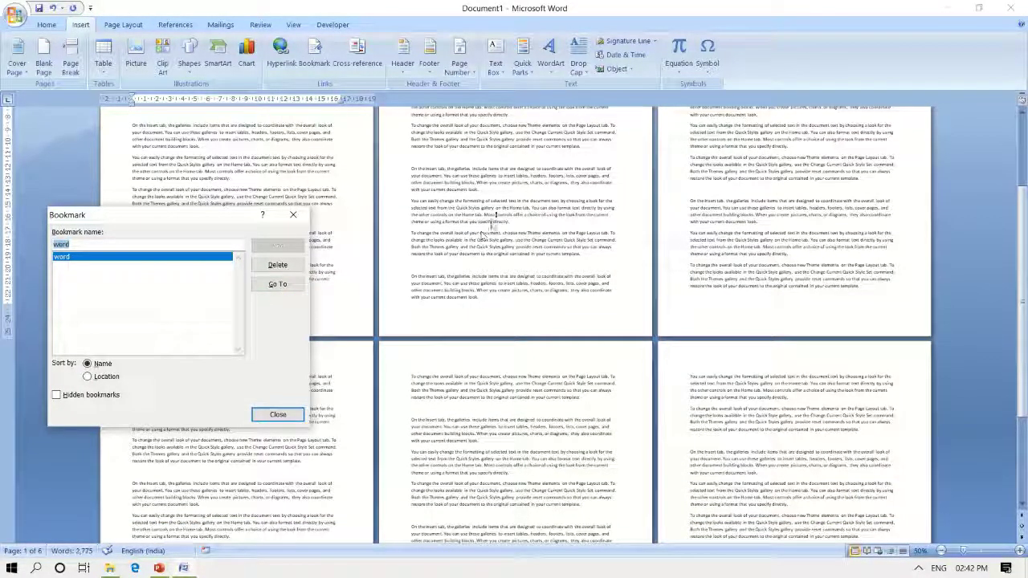
pyautogui.click(278, 413)
# Step: Scroll back to the tops of pages 1 and 2 and zoom to 80%
pyautogui.scroll(2, 460, 261)
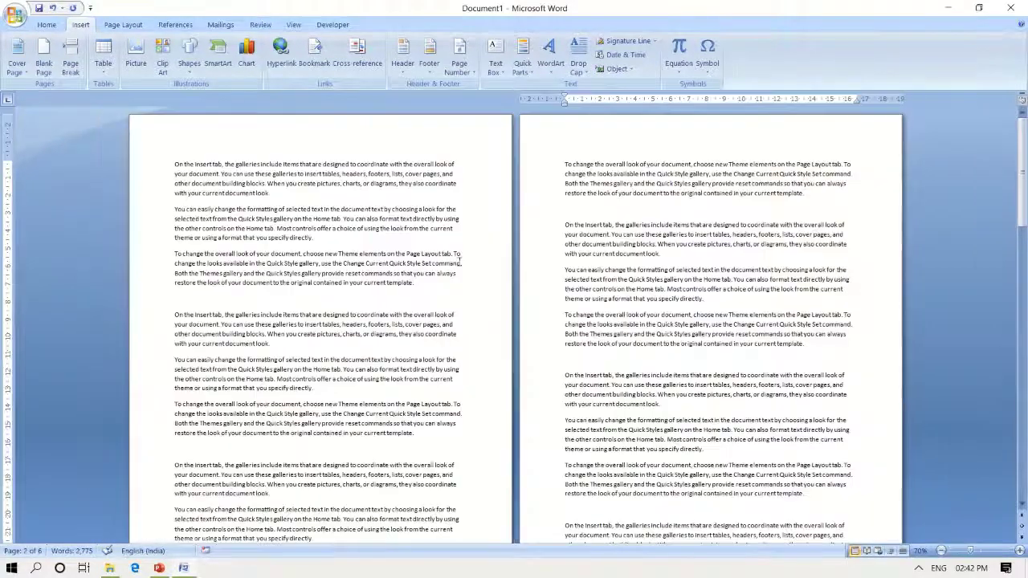
pyautogui.scroll(2, 460, 261)
pyautogui.scroll(-2, 460, 261)
pyautogui.scroll(-1, 459, 262)
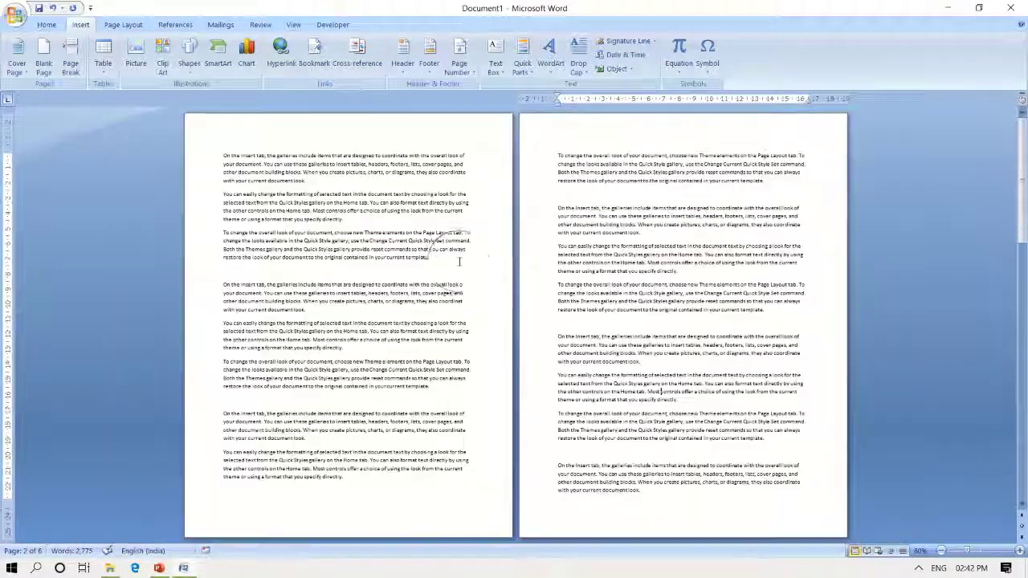
pyautogui.scroll(1, 716, 420)
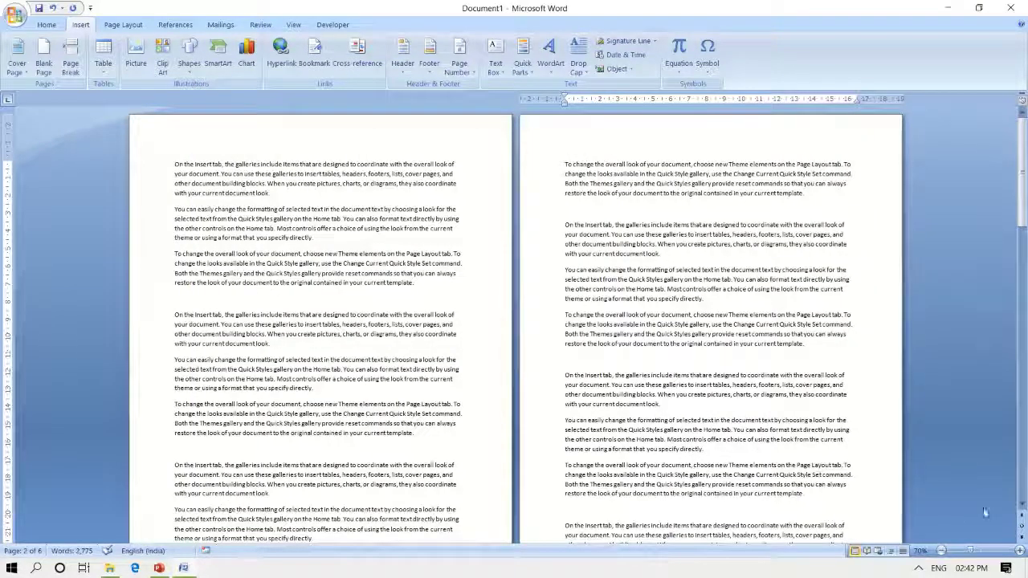
pyautogui.click(1022, 507)
pyautogui.click(1022, 506)
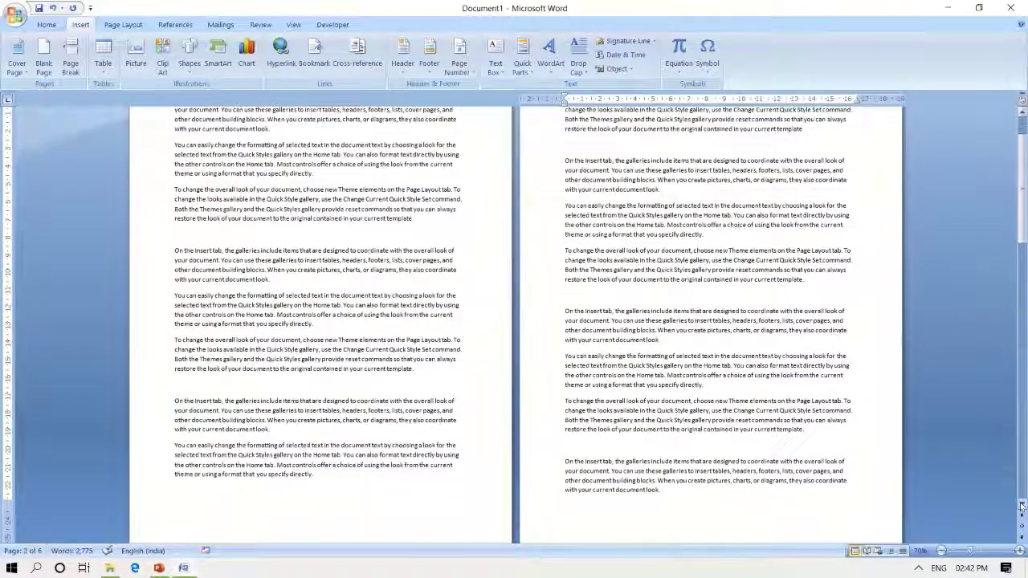
pyautogui.click(1022, 506)
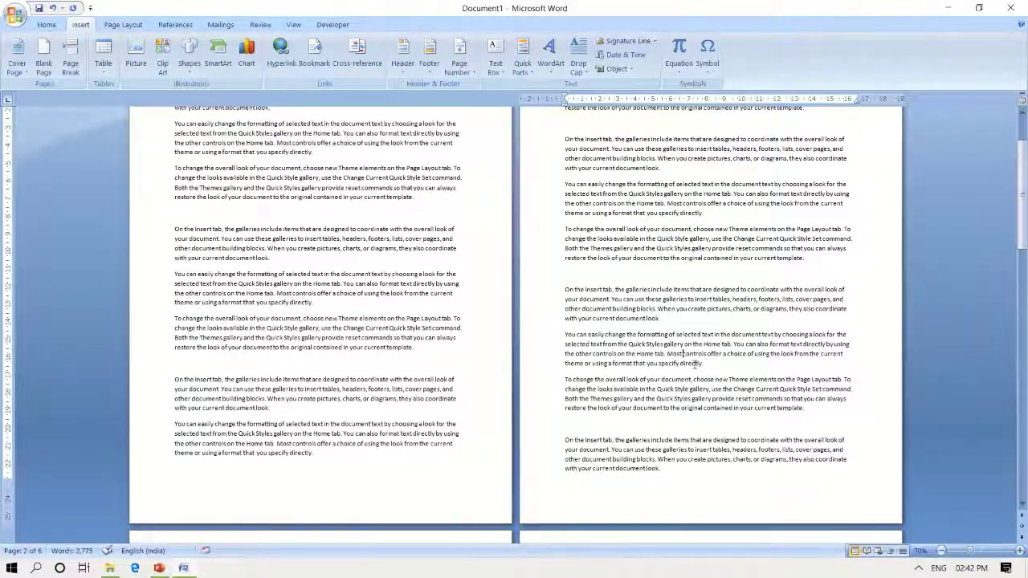
pyautogui.keyDown('ctrl'); pyautogui.scroll(1, 691, 362); pyautogui.keyUp('ctrl')
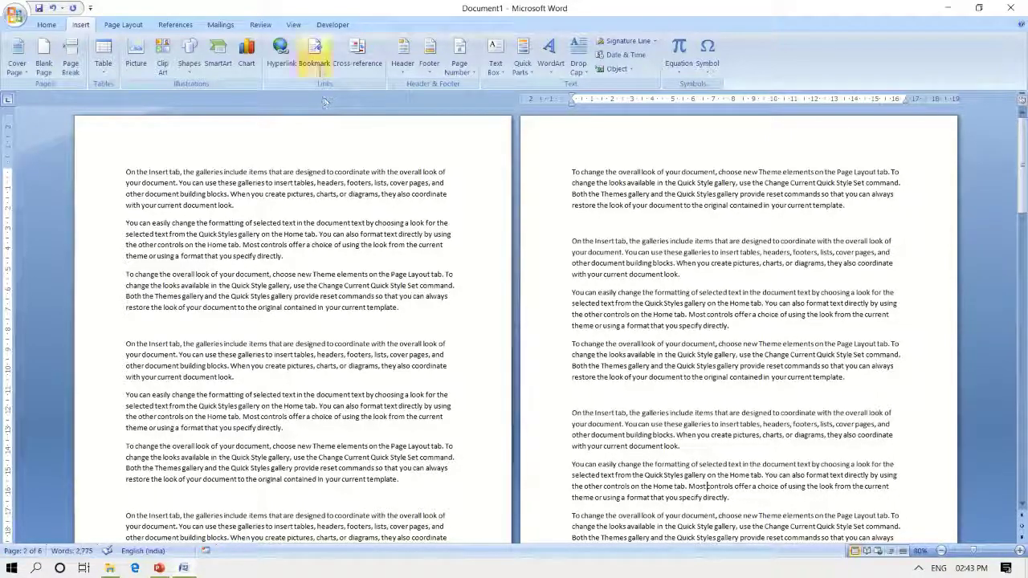
# Step: Remove the 'word' bookmark in the Bookmark dialog and close it
pyautogui.click(314, 55)
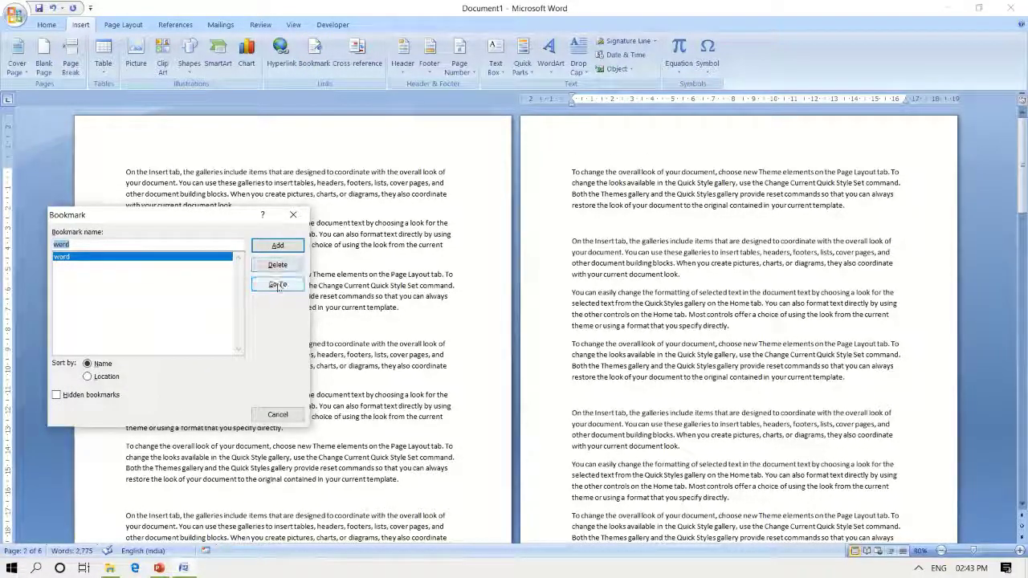
pyautogui.click(276, 270)
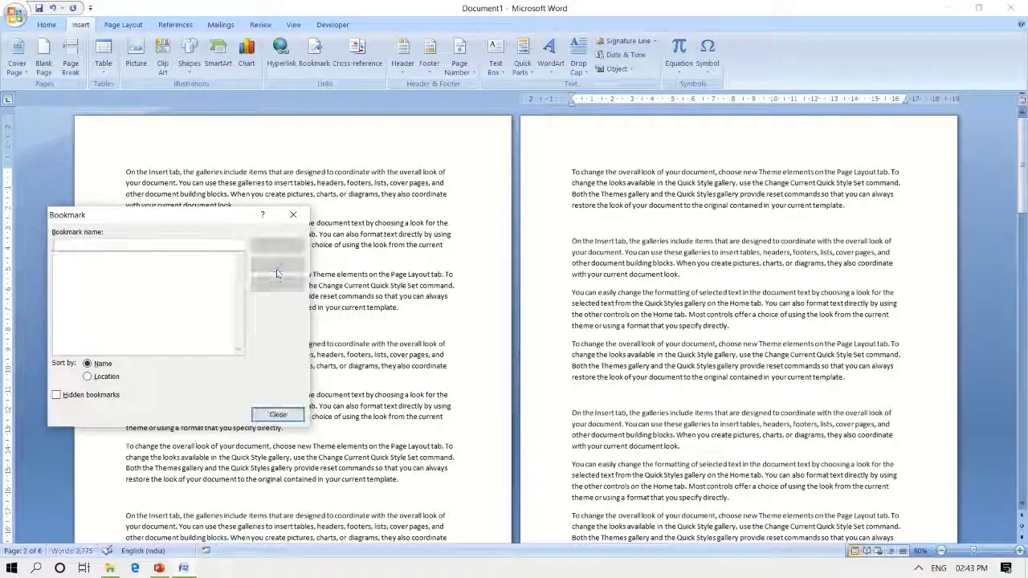
pyautogui.click(293, 214)
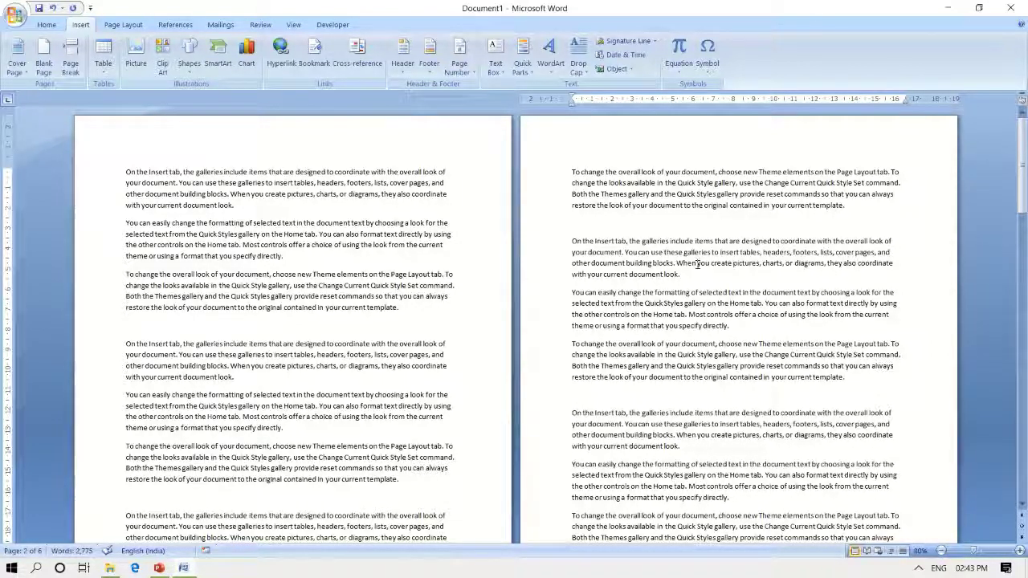
# Step: Add a bookmark named 'ms' at the current spot on page 2
pyautogui.click(314, 50)
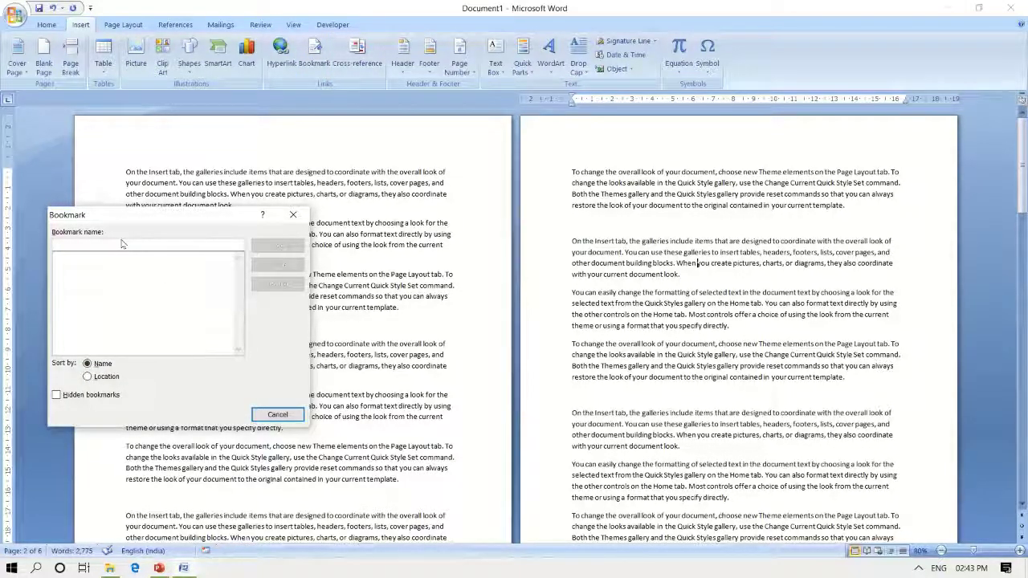
pyautogui.write('ms')
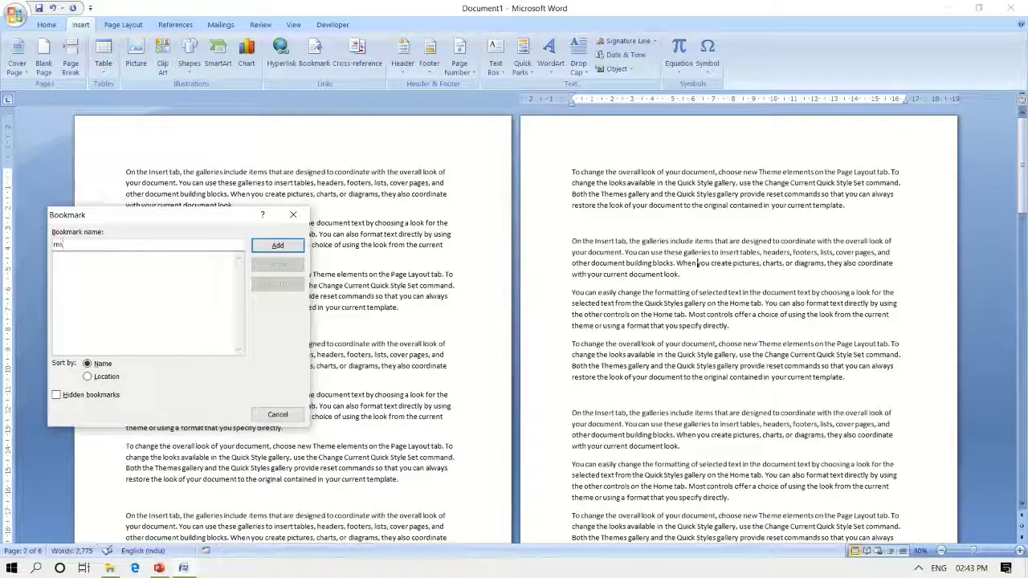
pyautogui.click(281, 245)
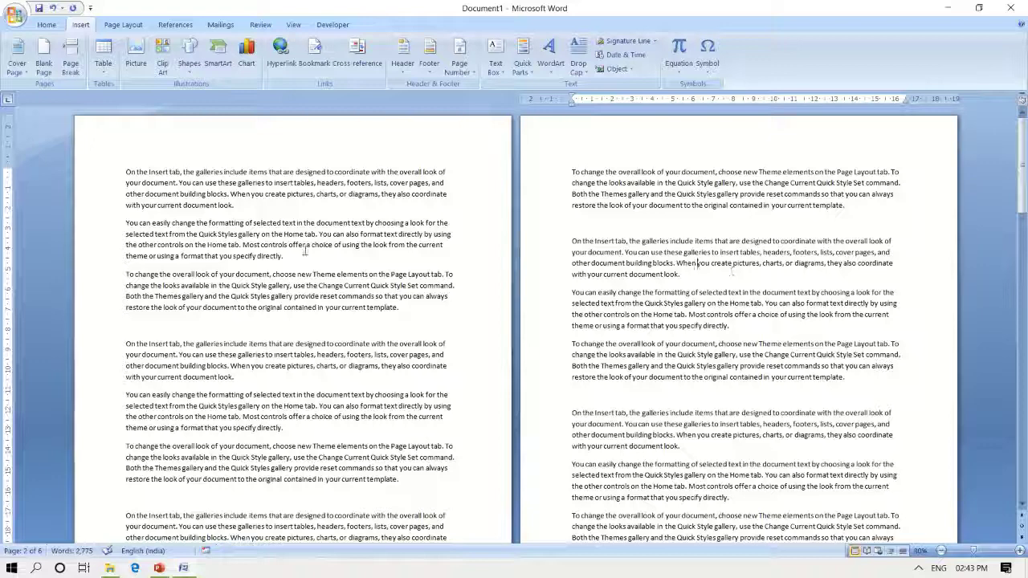
# Step: From the top of page 1, jump back to the 'ms' bookmark
pyautogui.click(126, 172)
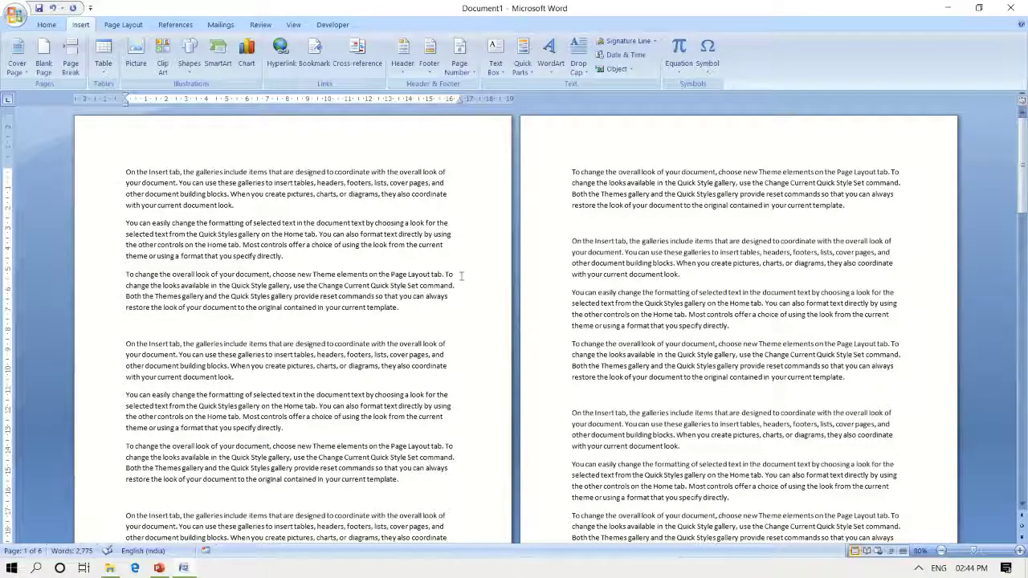
pyautogui.click(314, 52)
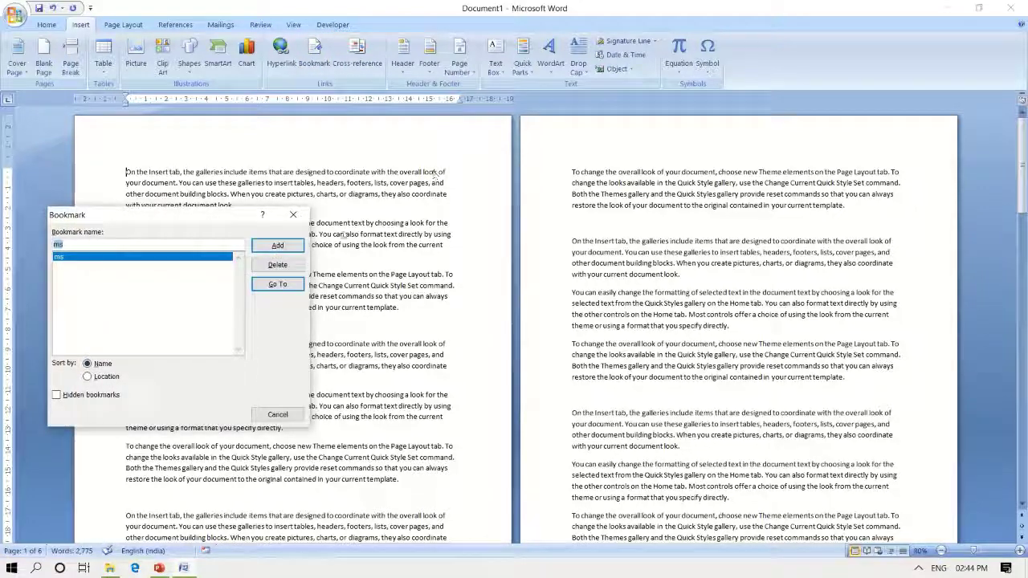
pyautogui.click(279, 284)
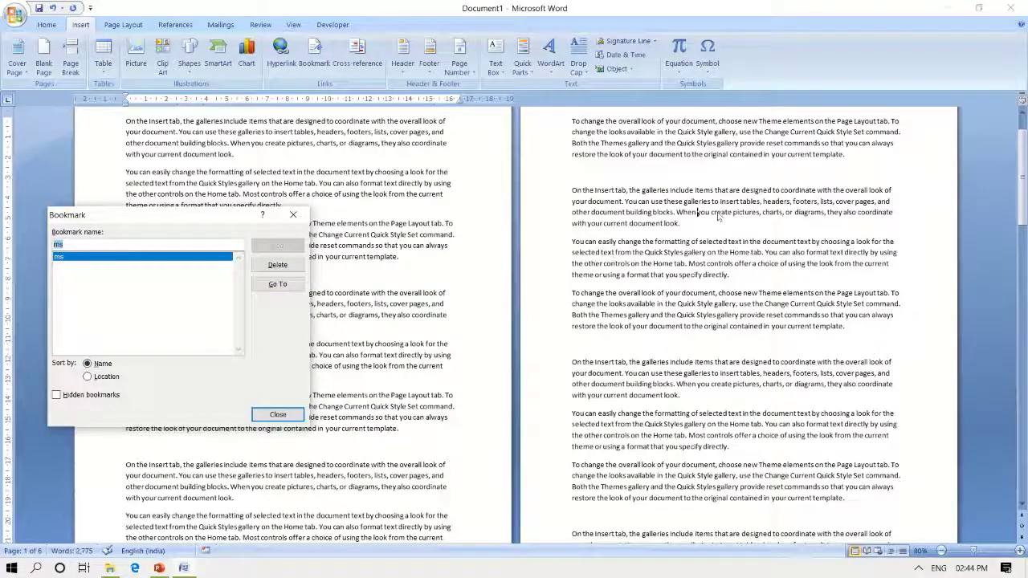
pyautogui.click(293, 215)
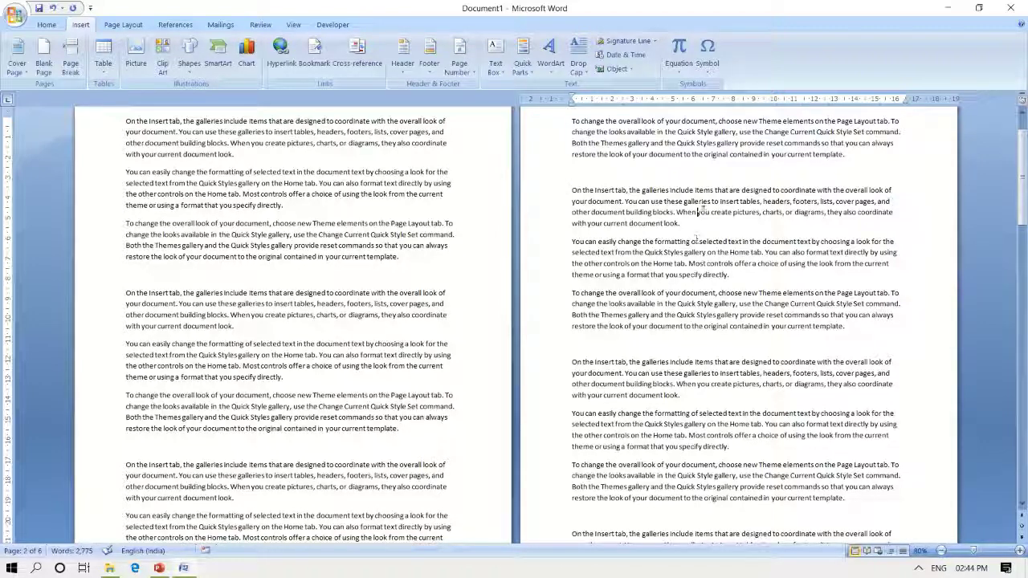
# Step: Trial-enlarge the words 'When you' on page 2 to 20 pt, then shrink them back to 11 pt
pyautogui.moveTo(696, 216); pyautogui.dragTo(710, 215)
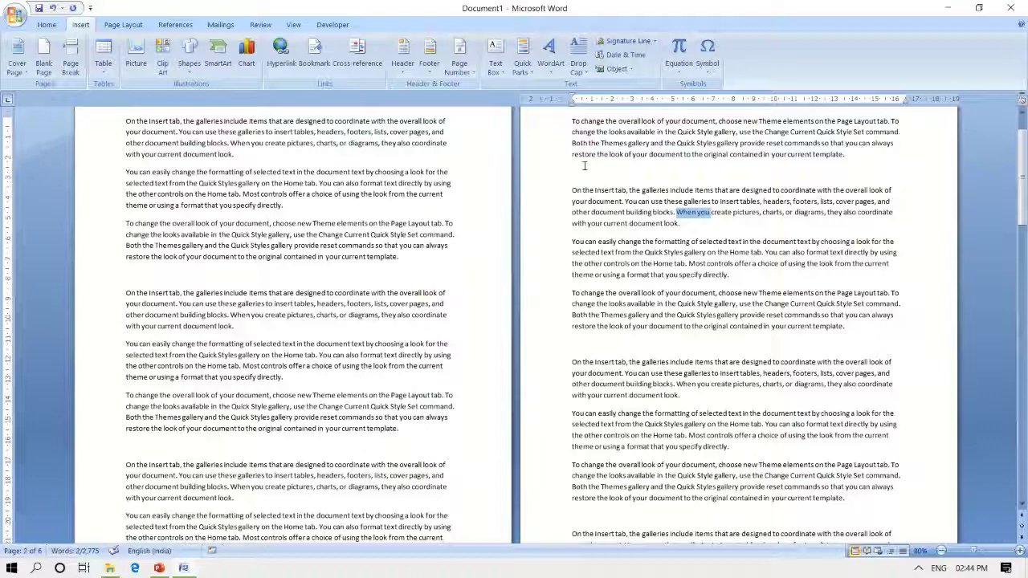
pyautogui.click(50, 25)
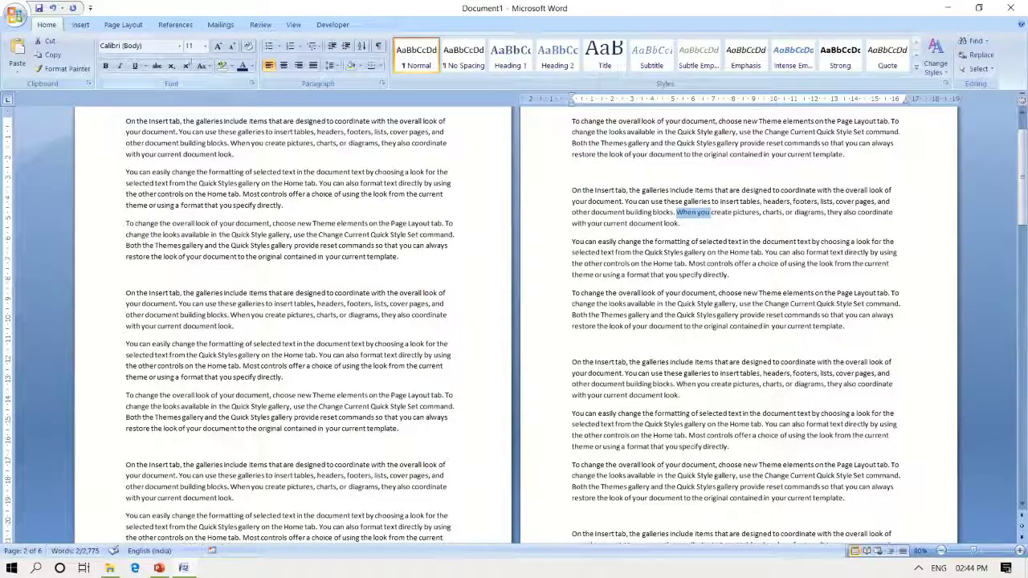
pyautogui.click(217, 46)
pyautogui.click(217, 45)
pyautogui.click(217, 46)
pyautogui.click(217, 46)
pyautogui.click(217, 46)
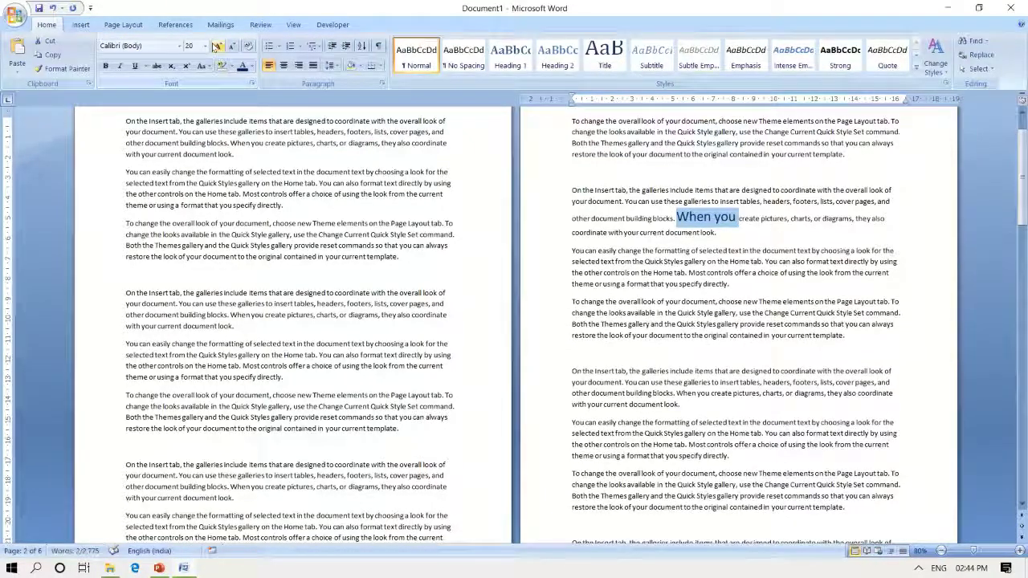
pyautogui.click(246, 47)
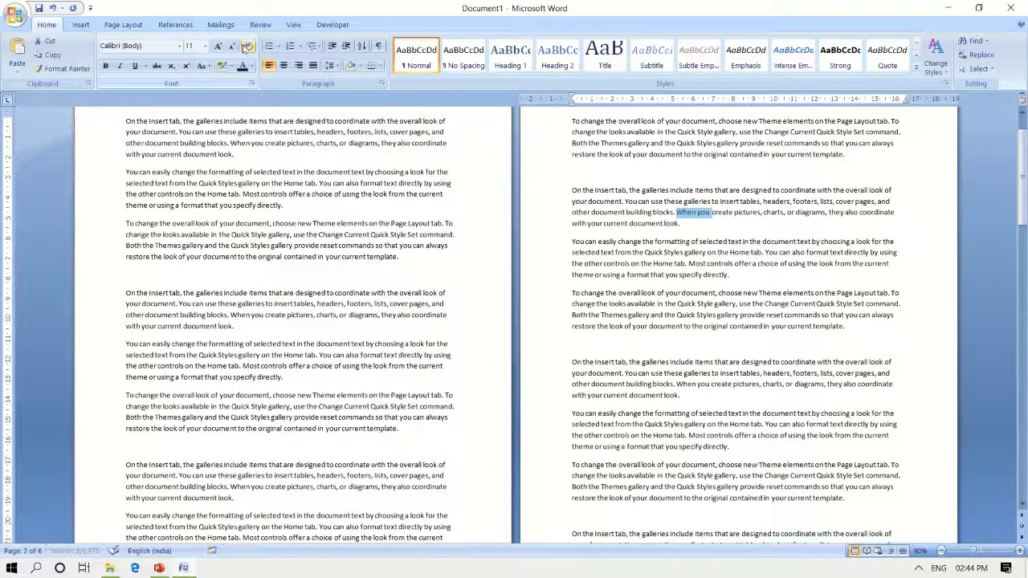
pyautogui.click(645, 201)
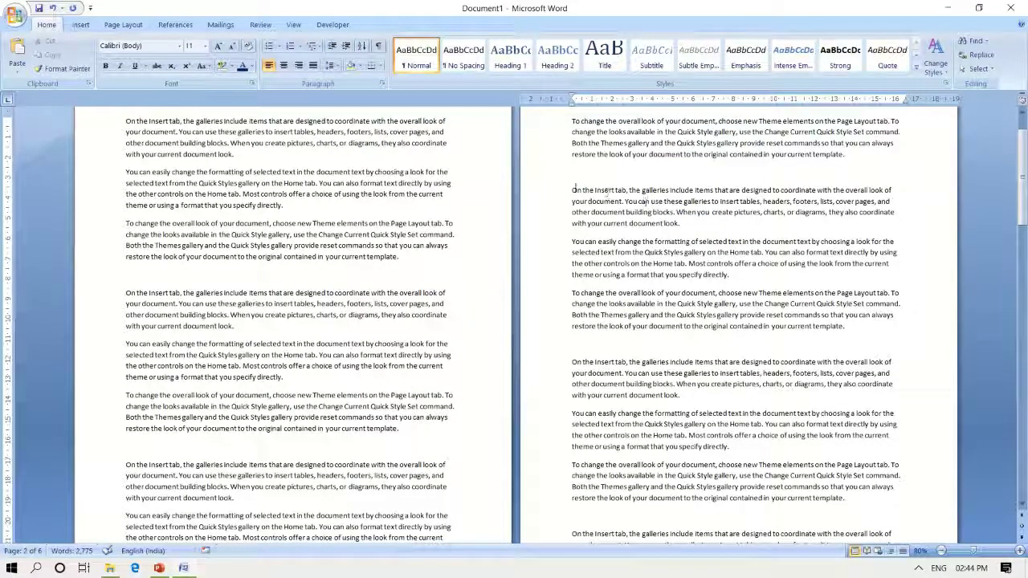
# Step: Select page 2's whole first paragraph, keep it at 11 pt, and make it bold
pyautogui.moveTo(573, 131); pyautogui.dragTo(576, 176)
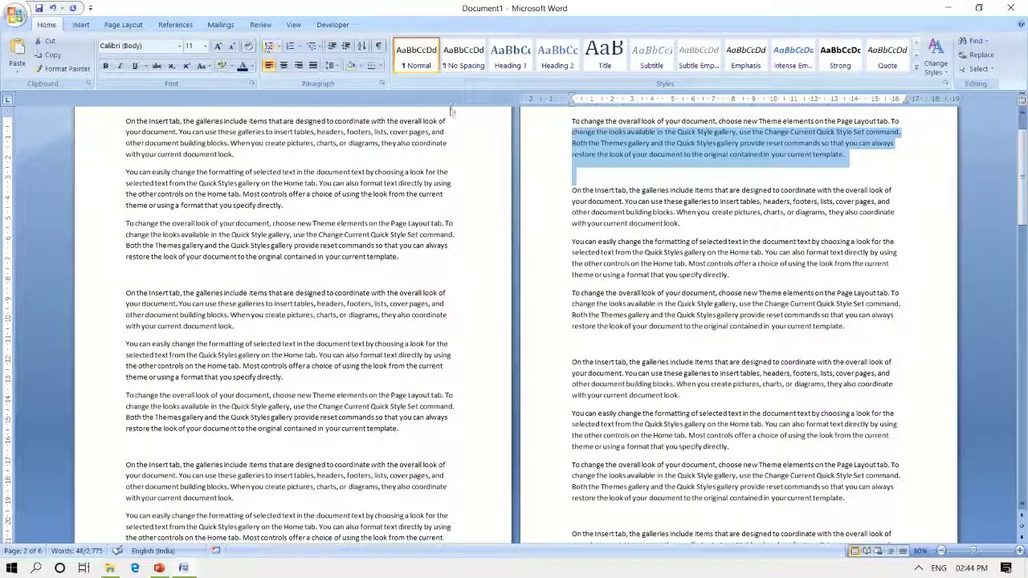
pyautogui.click(551, 133)
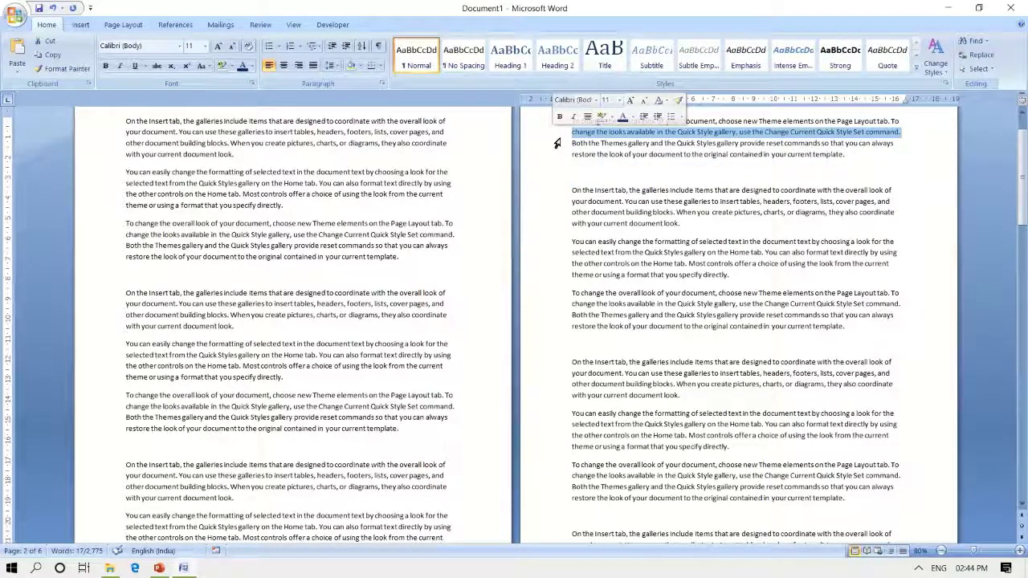
pyautogui.moveTo(569, 121); pyautogui.dragTo(845, 164)
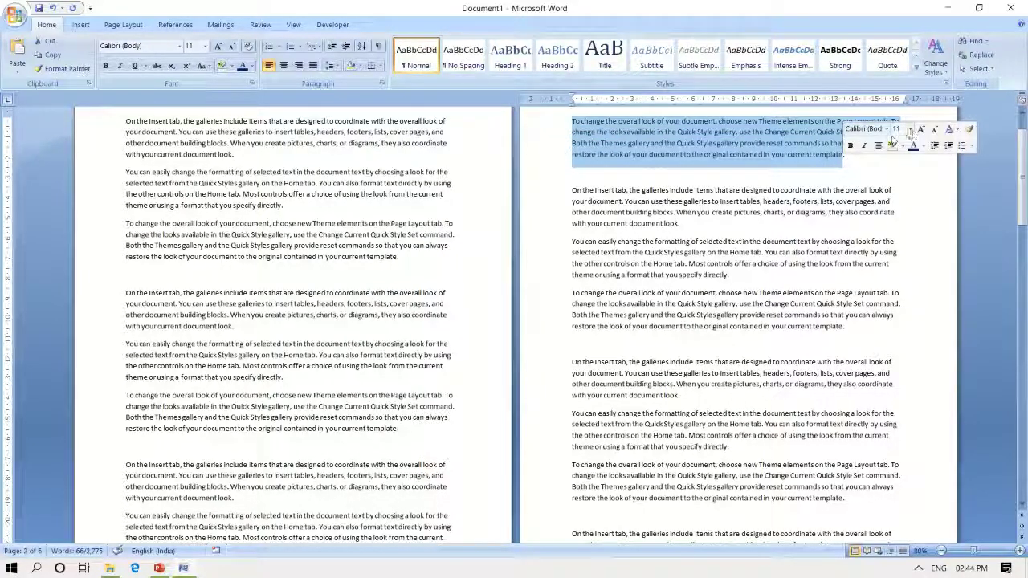
pyautogui.click(921, 130)
pyautogui.click(921, 129)
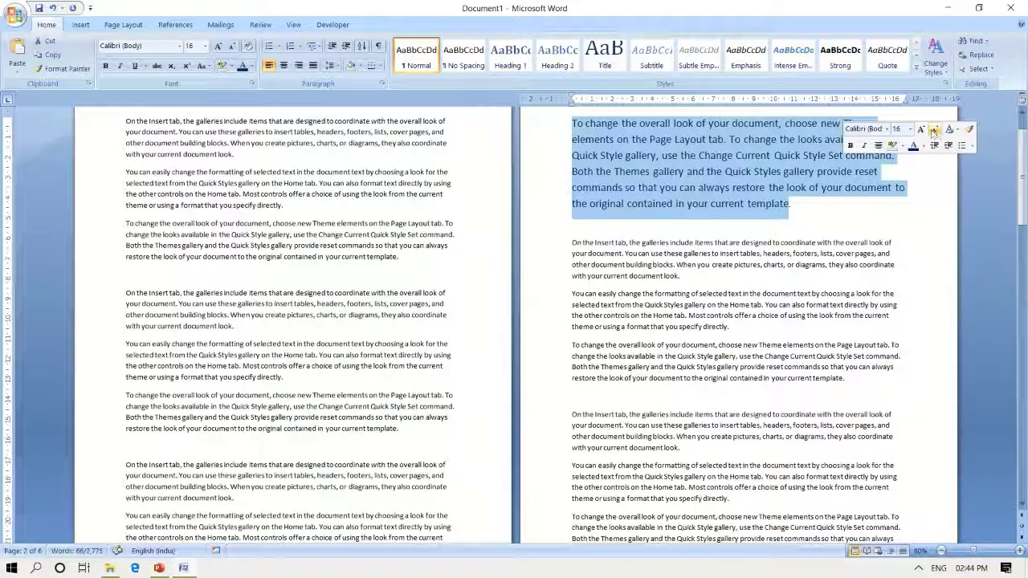
pyautogui.click(934, 129)
pyautogui.click(934, 130)
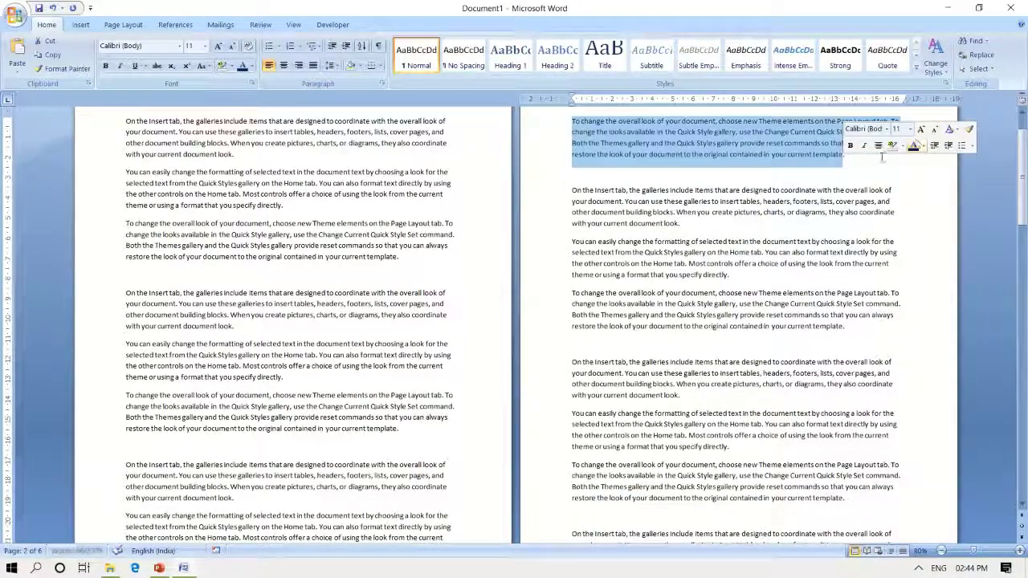
pyautogui.click(851, 145)
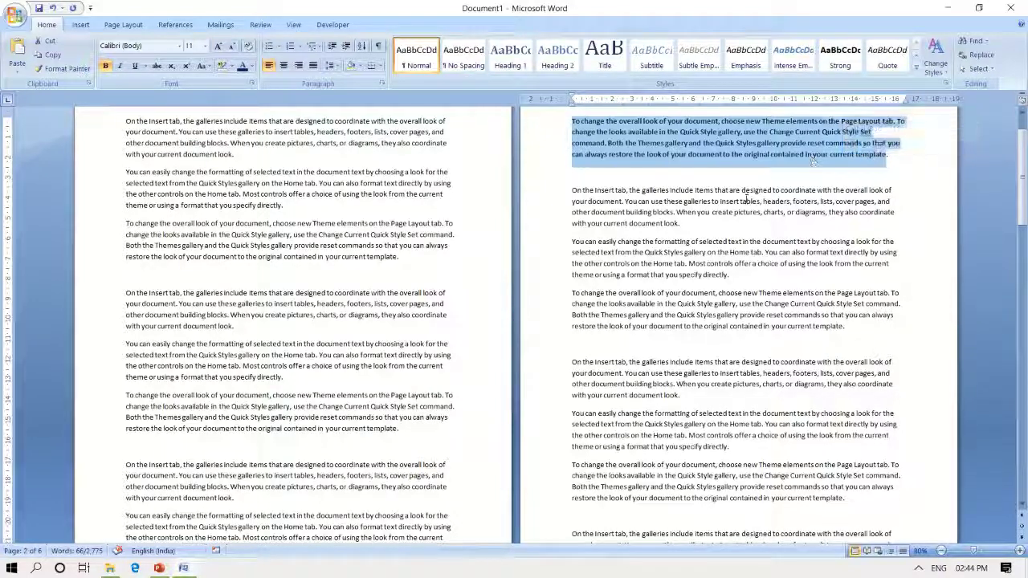
pyautogui.click(746, 199)
pyautogui.keyDown('ctrl'); pyautogui.scroll(-2, 526, 299); pyautogui.keyUp('ctrl')
# Step: Delete the 'ms' bookmark in the Bookmark dialog and close it
pyautogui.keyDown('ctrl'); pyautogui.scroll(-2, 526, 298); pyautogui.keyUp('ctrl')
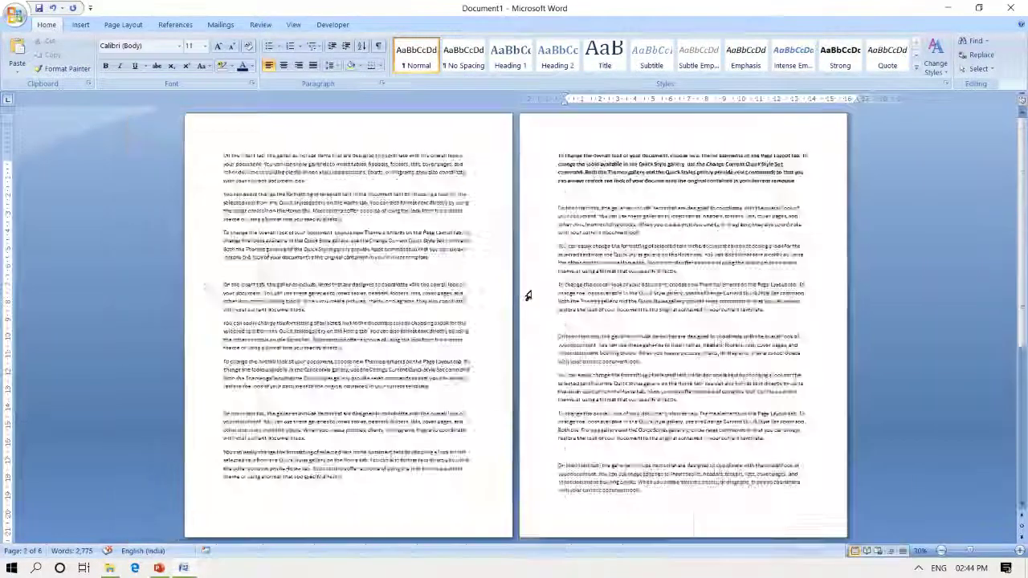
pyautogui.keyDown('ctrl'); pyautogui.scroll(-1, 533, 293); pyautogui.keyUp('ctrl')
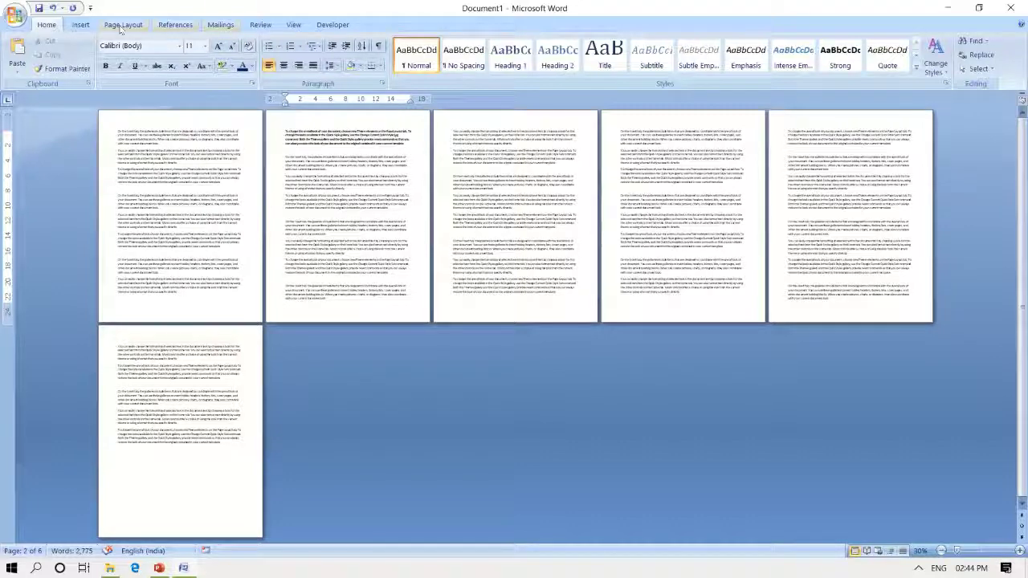
pyautogui.click(94, 26)
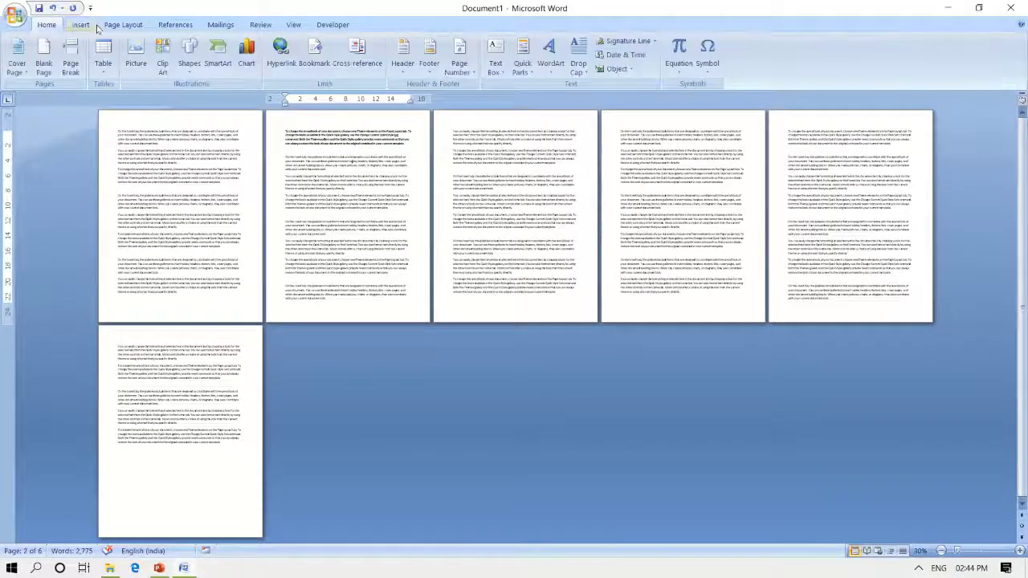
pyautogui.click(324, 62)
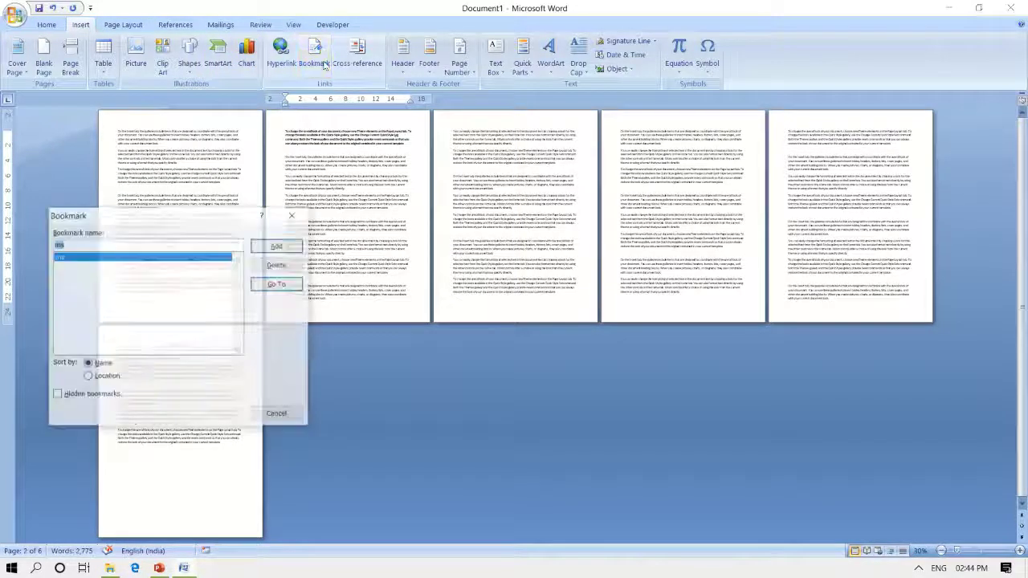
pyautogui.click(287, 265)
pyautogui.click(294, 215)
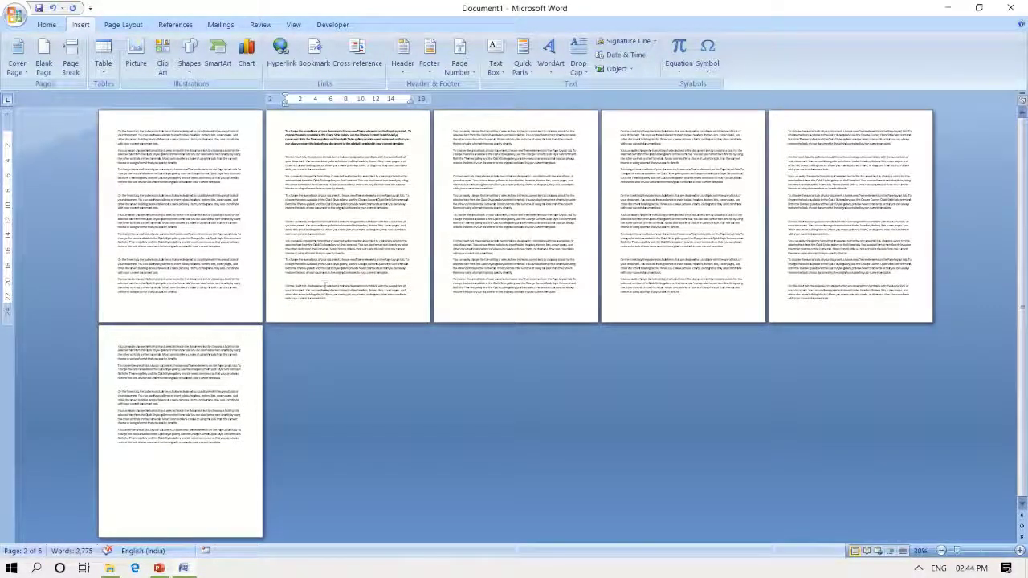
# Step: Place the insertion point in the text on page 4
pyautogui.click(672, 198)
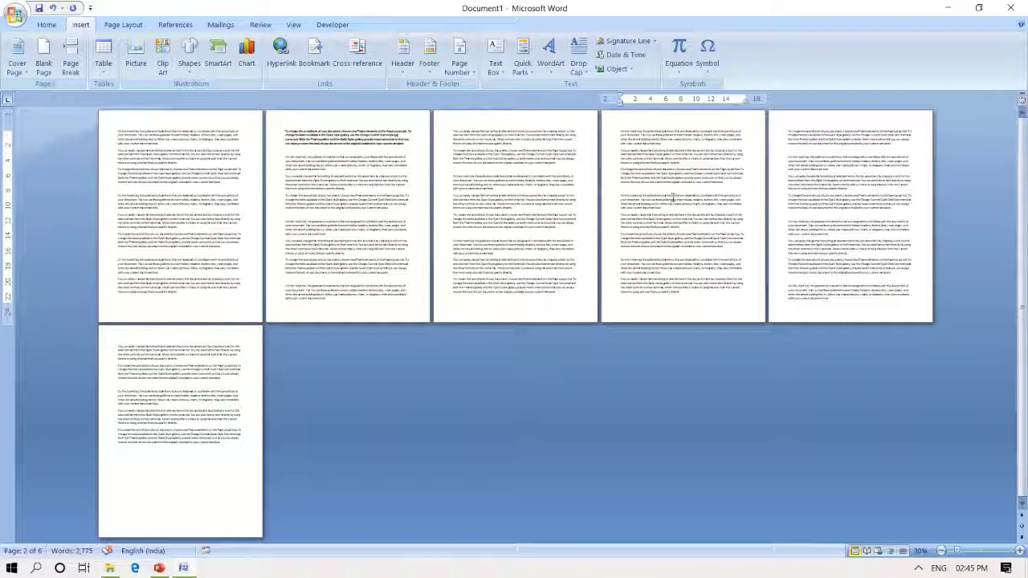
pyautogui.scroll(1, 672, 198)
pyautogui.scroll(1, 672, 198)
pyautogui.scroll(-1, 674, 197)
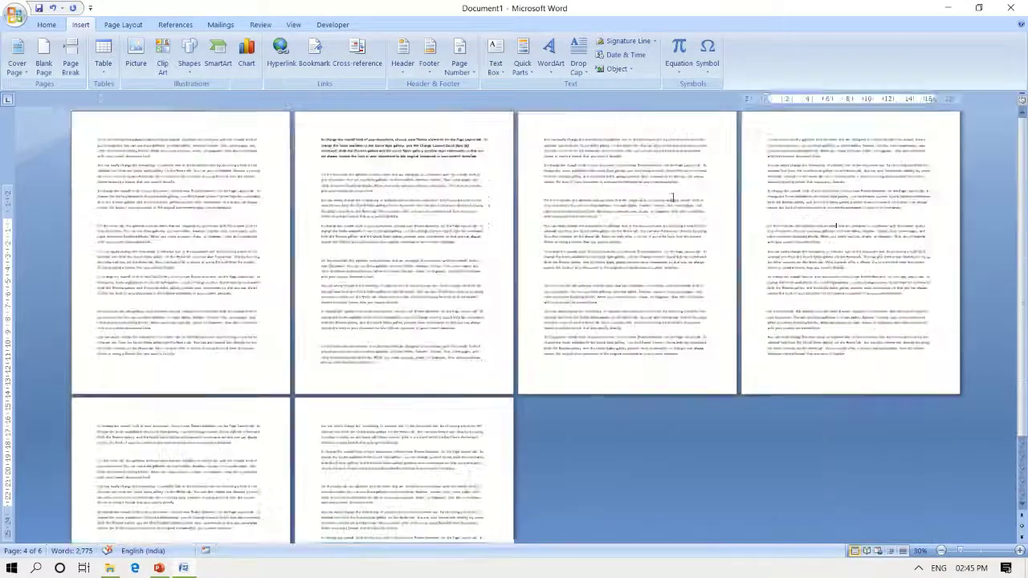
pyautogui.scroll(-1, 673, 197)
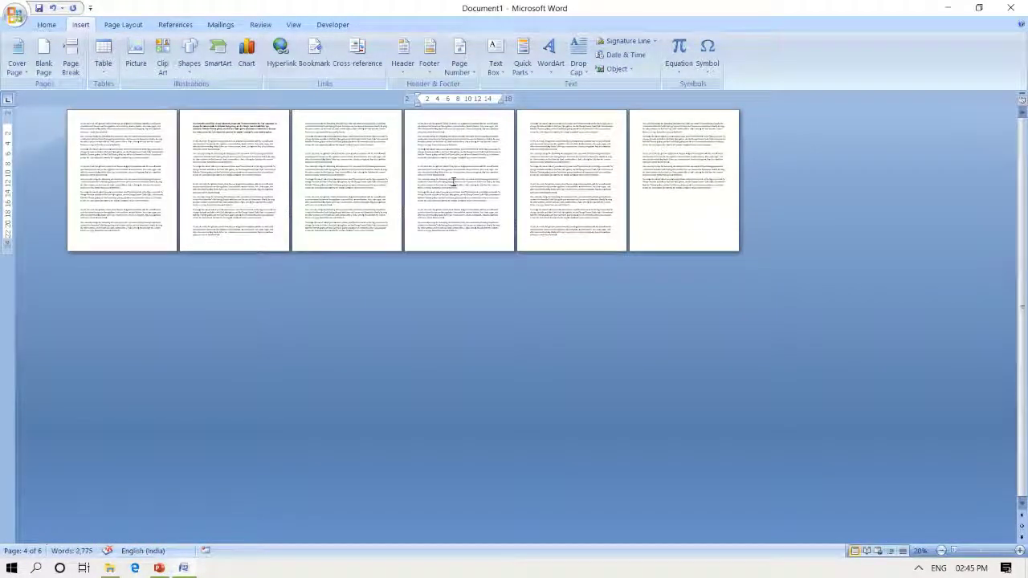
# Step: Survey pages 2 and 4, then place the insertion point at the end of a page 6 paragraph
pyautogui.scroll(1, 454, 182)
pyautogui.scroll(1, 454, 181)
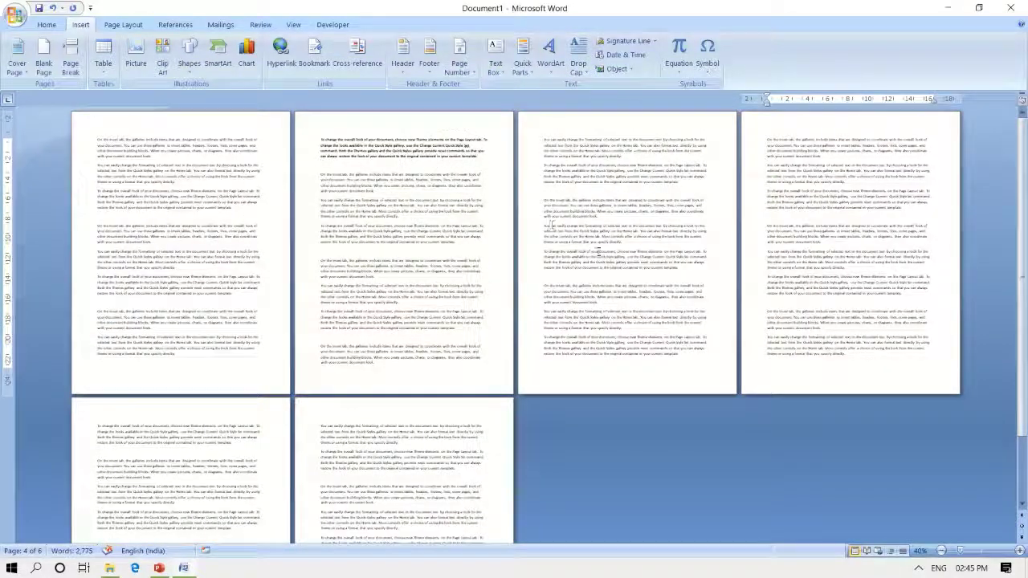
pyautogui.scroll(1, 624, 298)
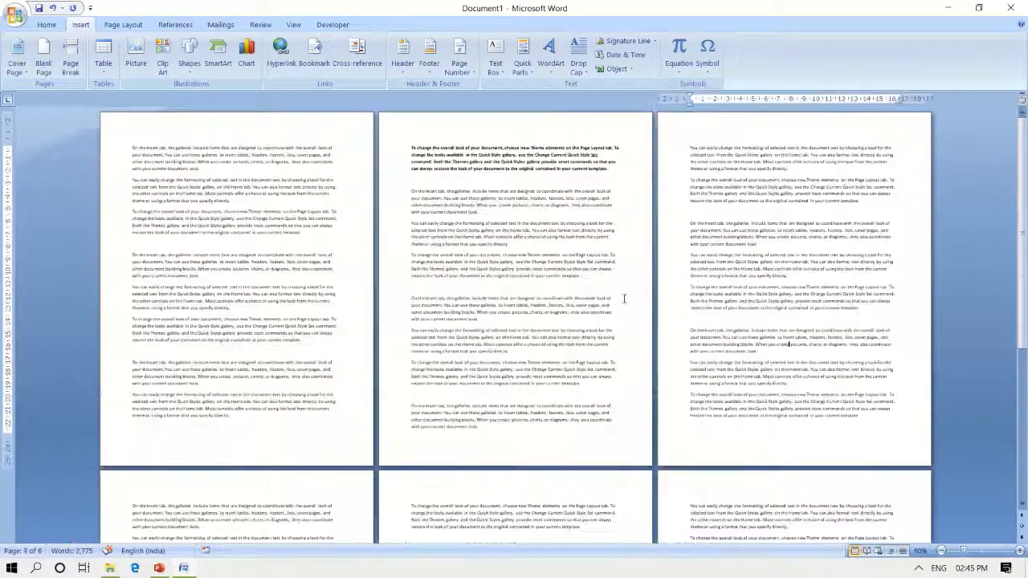
pyautogui.click(479, 316)
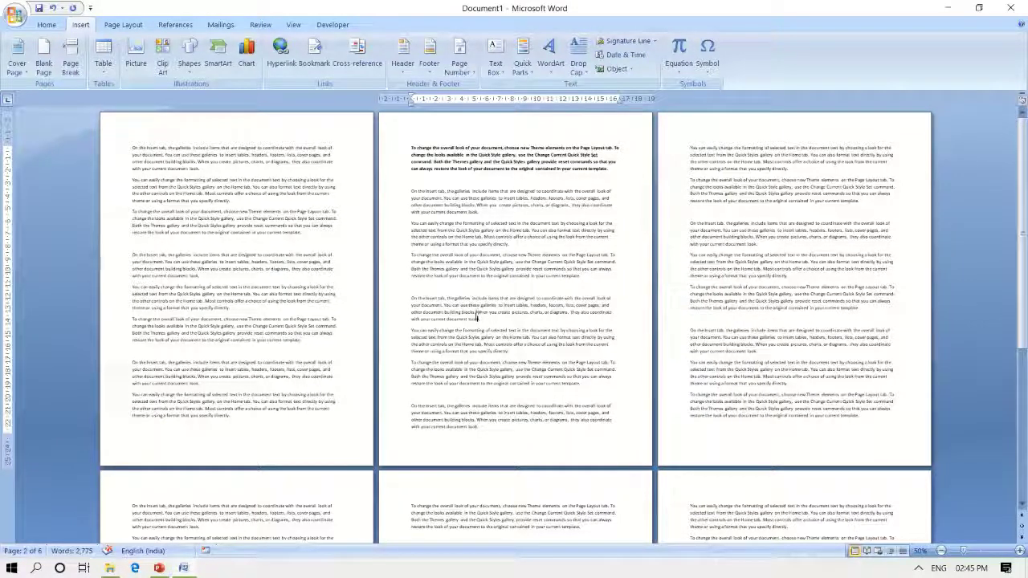
pyautogui.scroll(-1, 479, 316)
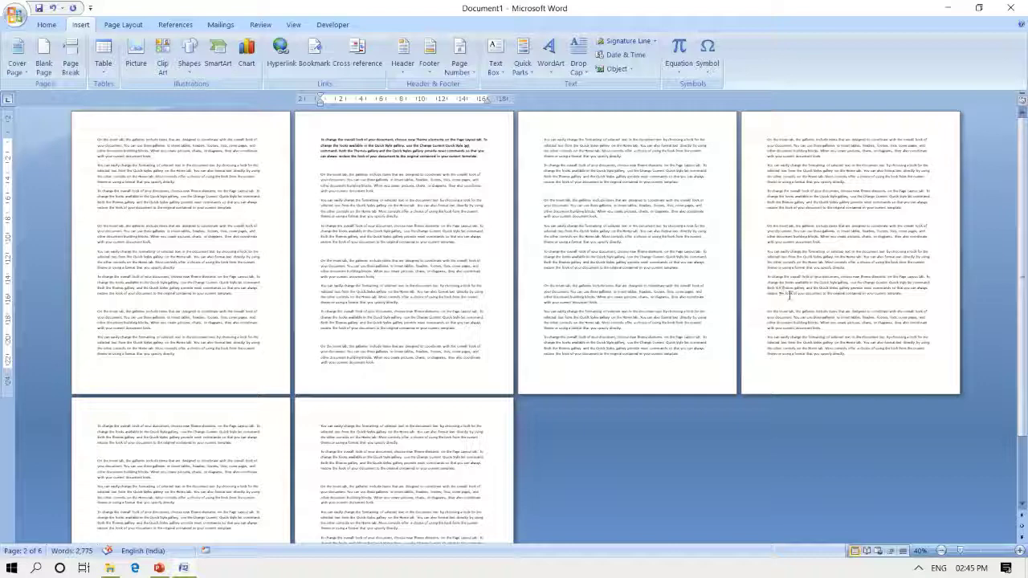
pyautogui.click(916, 296)
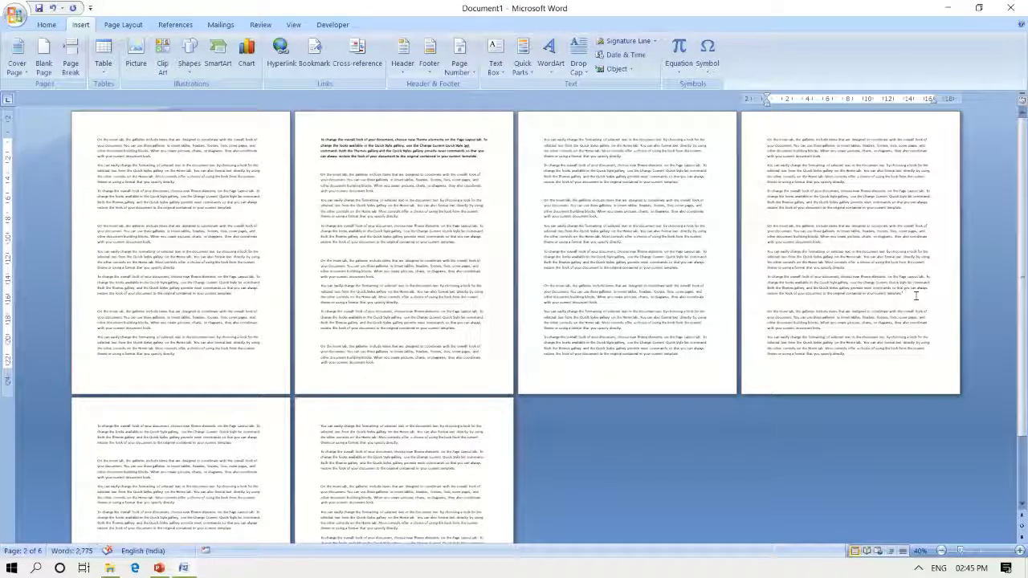
pyautogui.scroll(1, 902, 302)
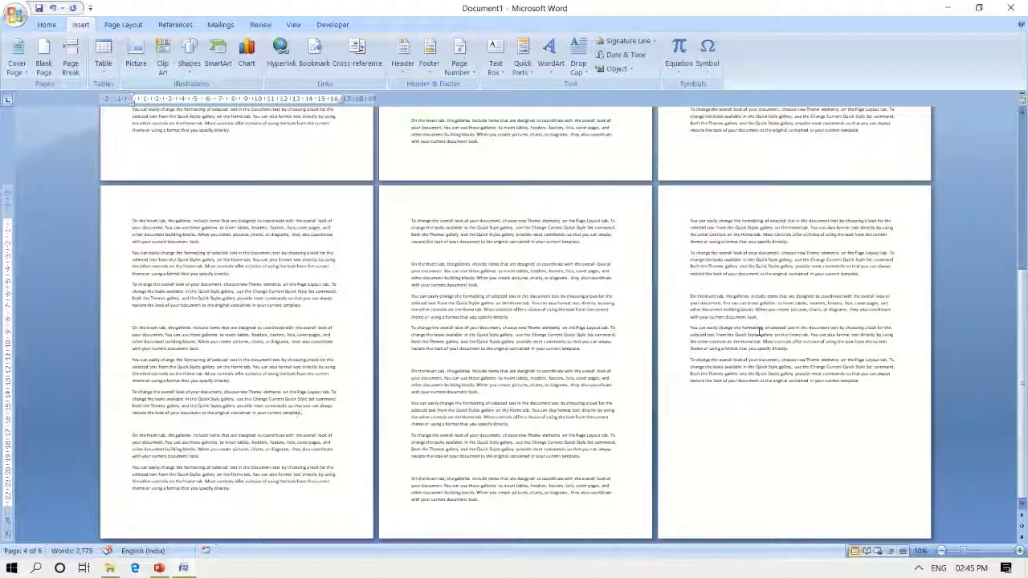
pyautogui.click(757, 318)
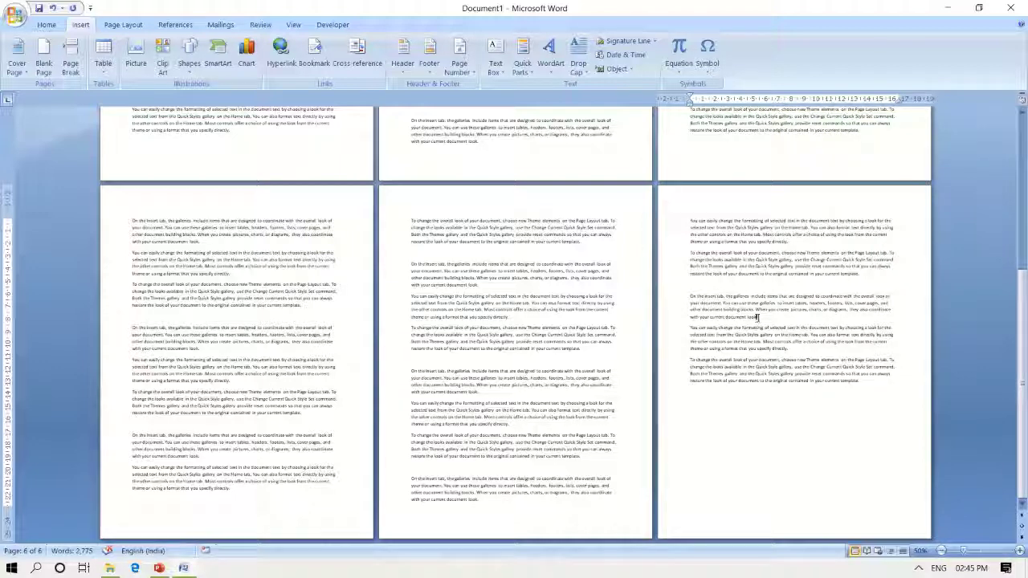
pyautogui.keyDown('ctrl'); pyautogui.scroll(-1, 757, 318); pyautogui.keyUp('ctrl')
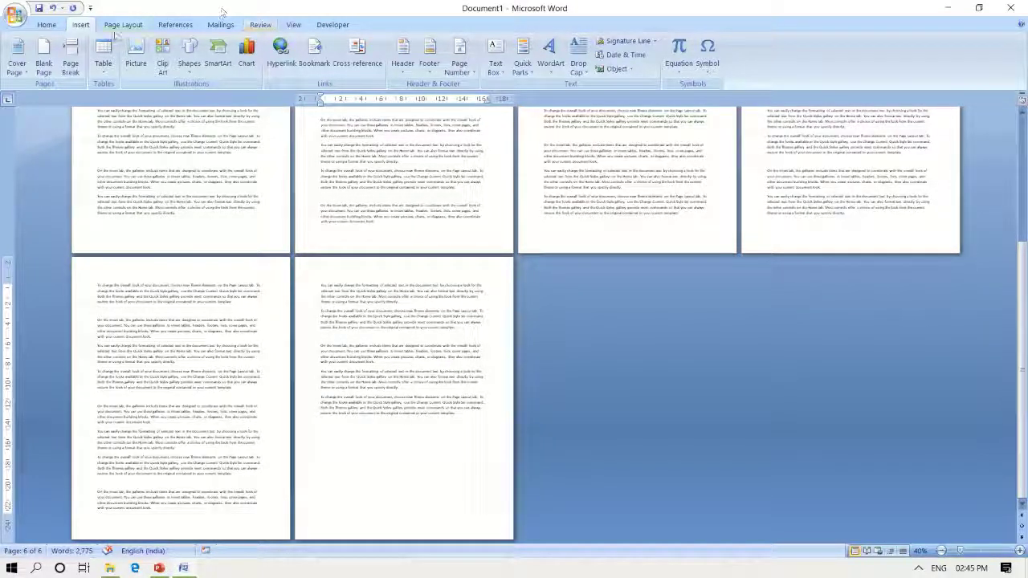
# Step: Add a bookmark named 'xyz' at the page 6 spot, after dismissing a mistaken Cross-reference window
pyautogui.click(357, 53)
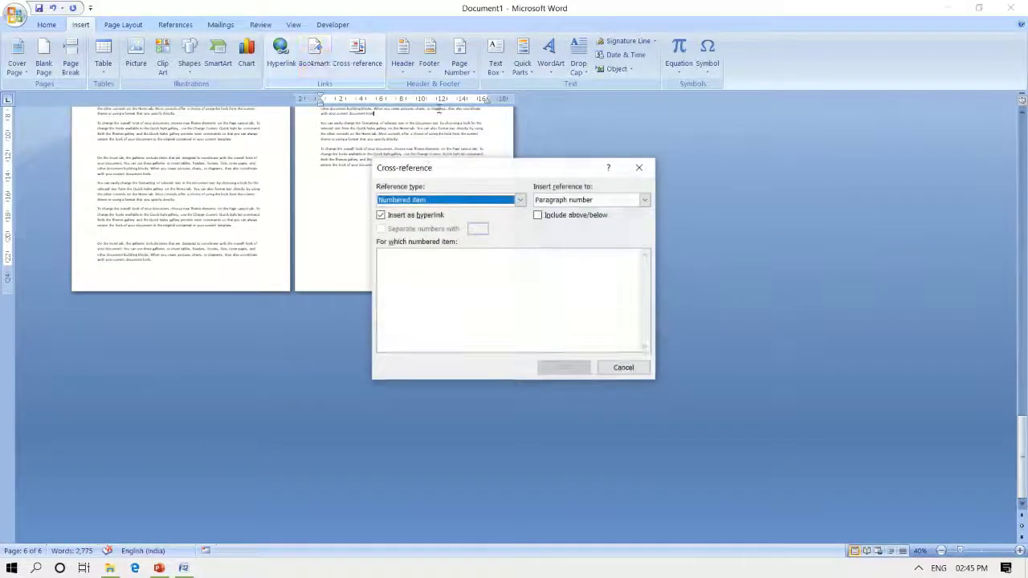
pyautogui.click(639, 167)
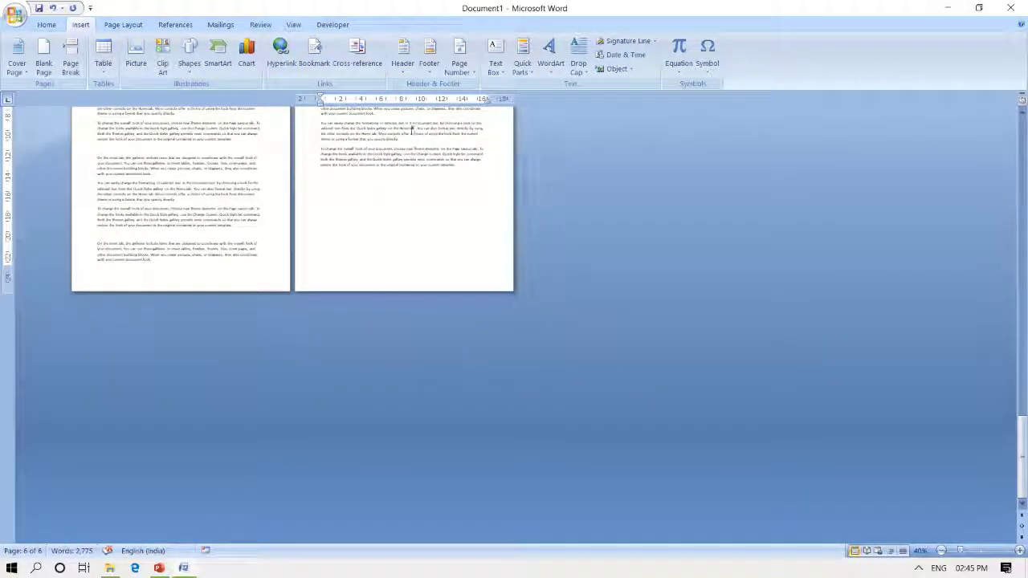
pyautogui.click(314, 53)
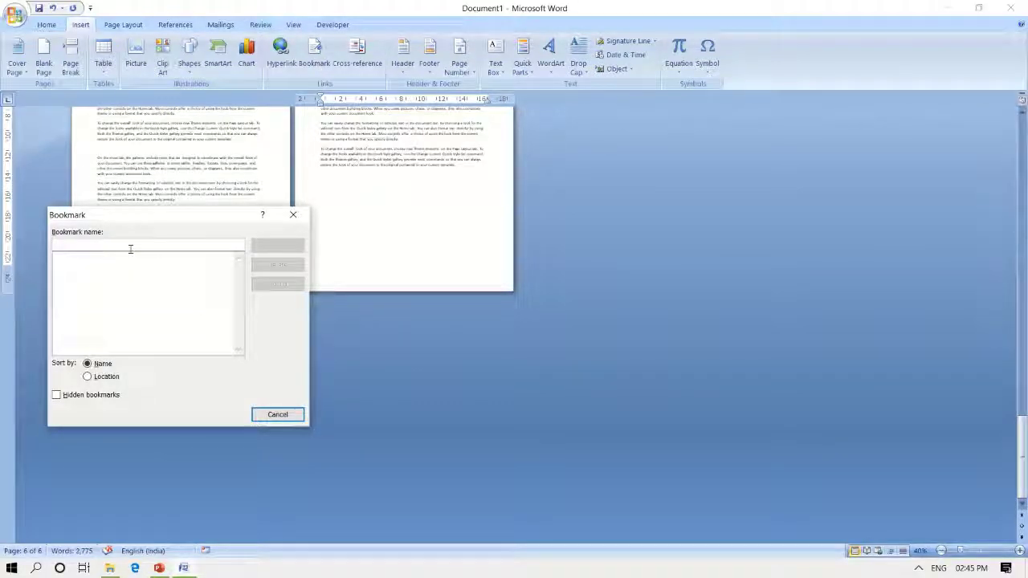
pyautogui.write('xyz')
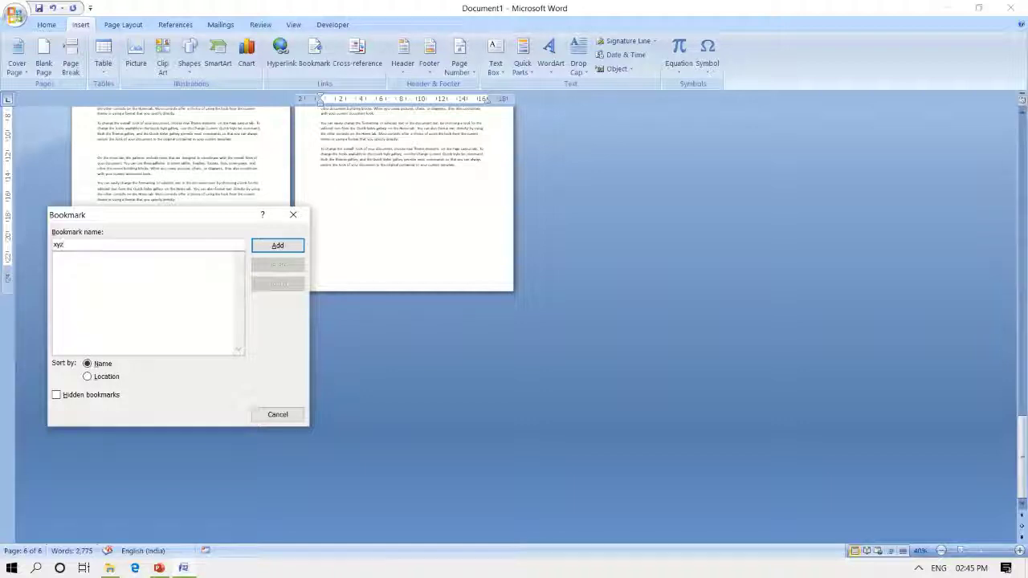
pyautogui.click(281, 243)
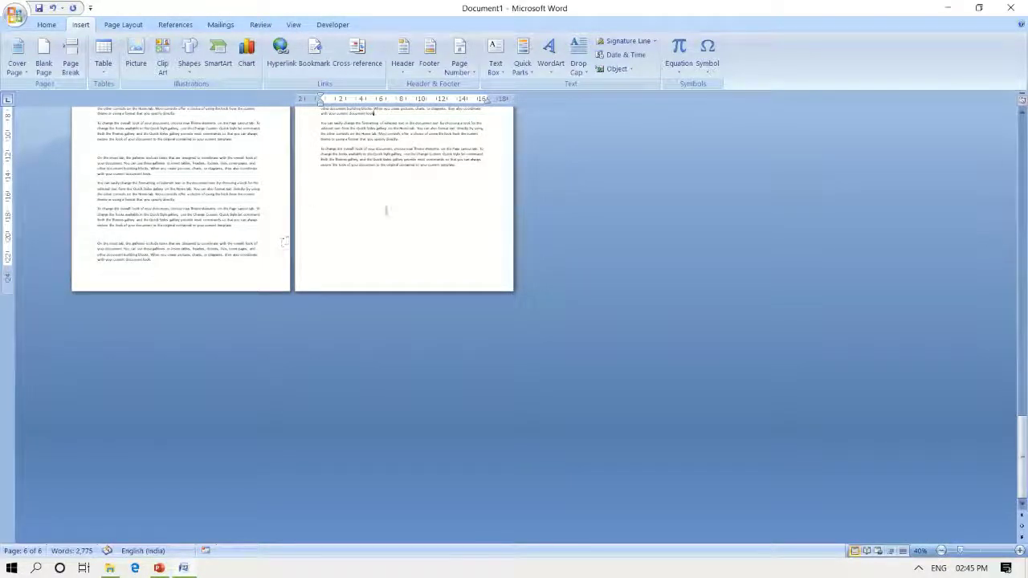
# Step: Move the insertion point to the very start of the document on page 1
pyautogui.click(1023, 102)
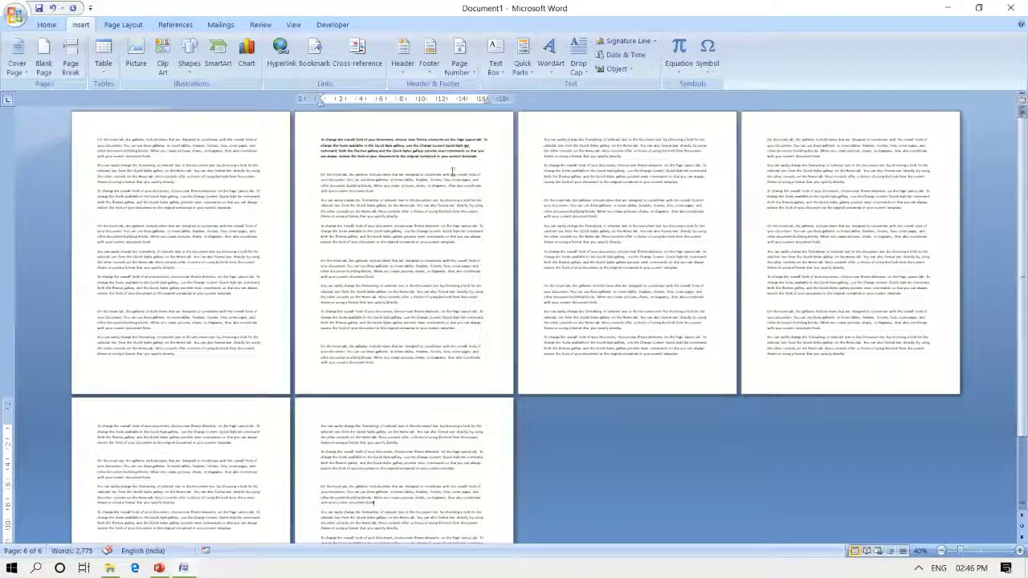
pyautogui.moveTo(121, 147); pyautogui.dragTo(91, 138)
pyautogui.click(91, 138)
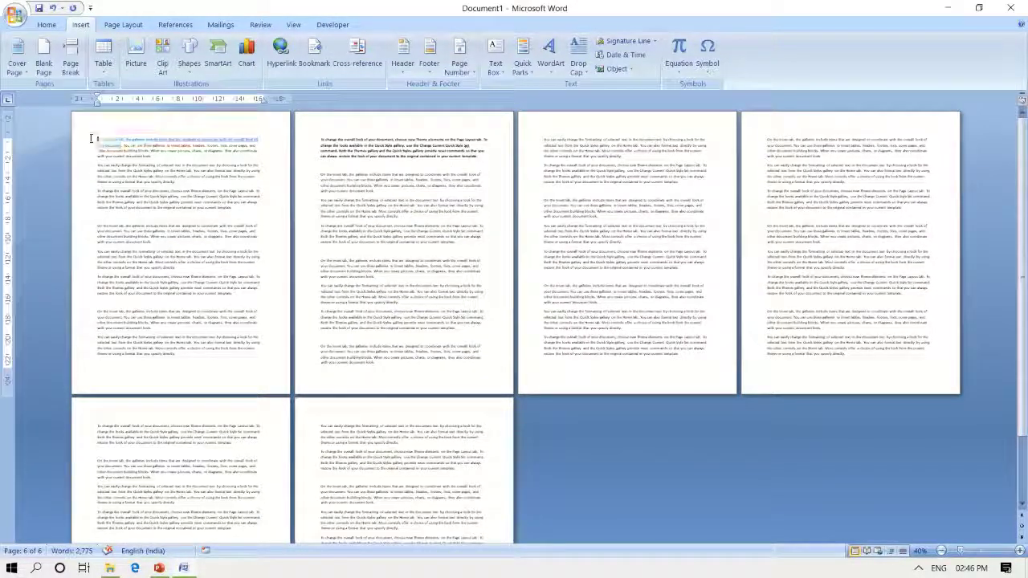
pyautogui.scroll(3, 91, 138)
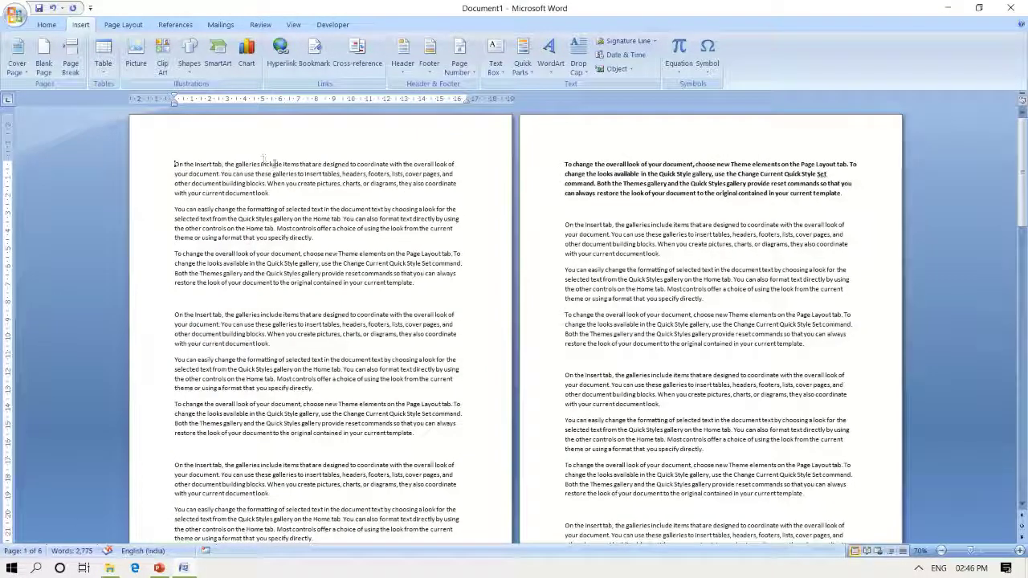
# Step: Jump to the 'xyz' bookmark with Go To and close the Bookmark dialog
pyautogui.click(314, 54)
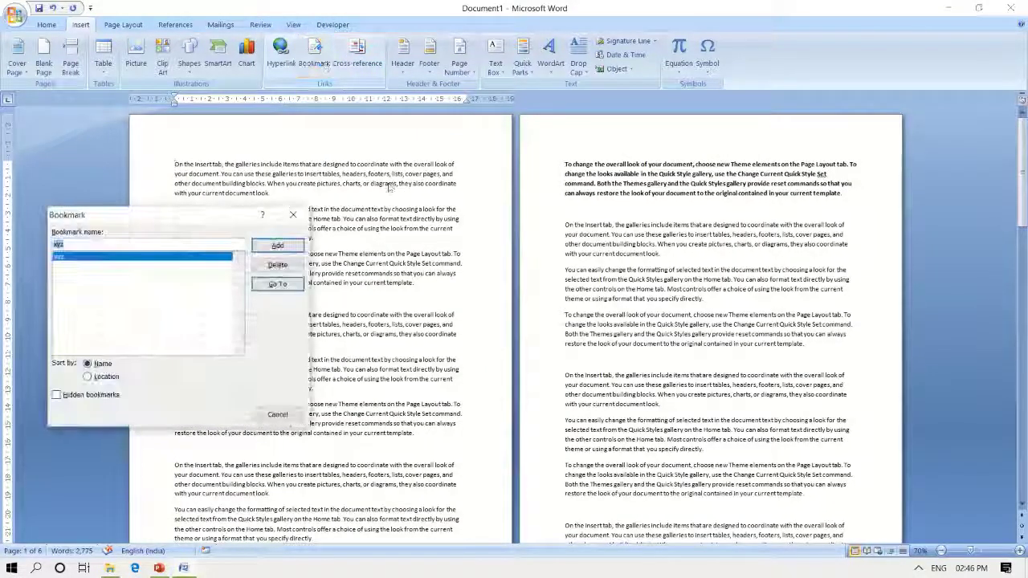
pyautogui.click(278, 284)
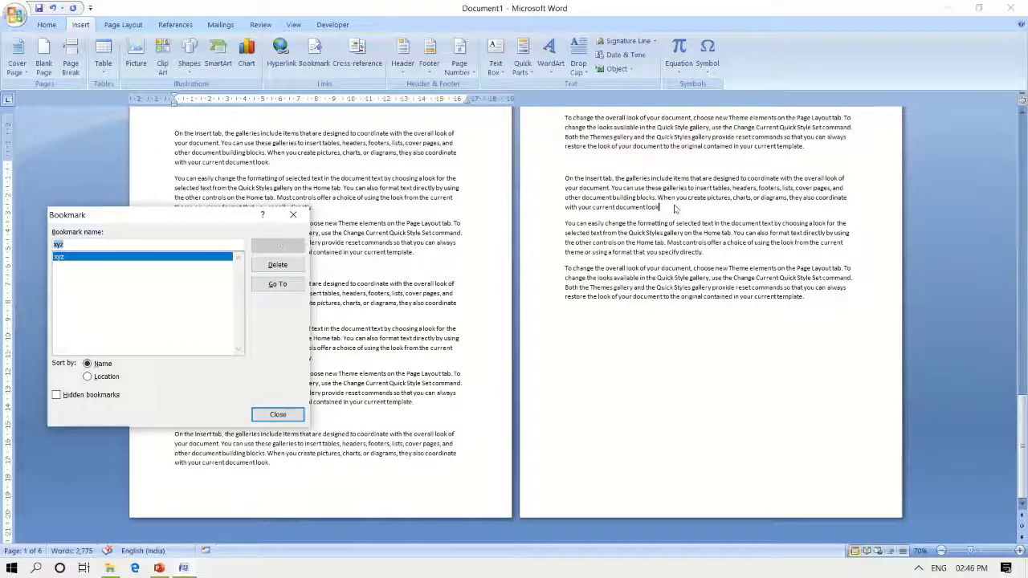
pyautogui.press('ctrl')
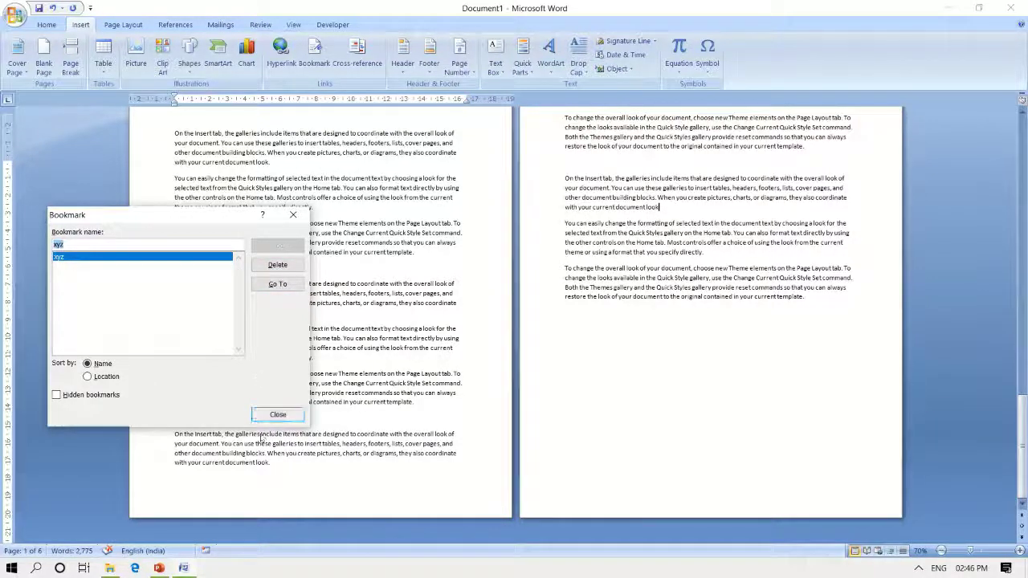
pyautogui.click(274, 416)
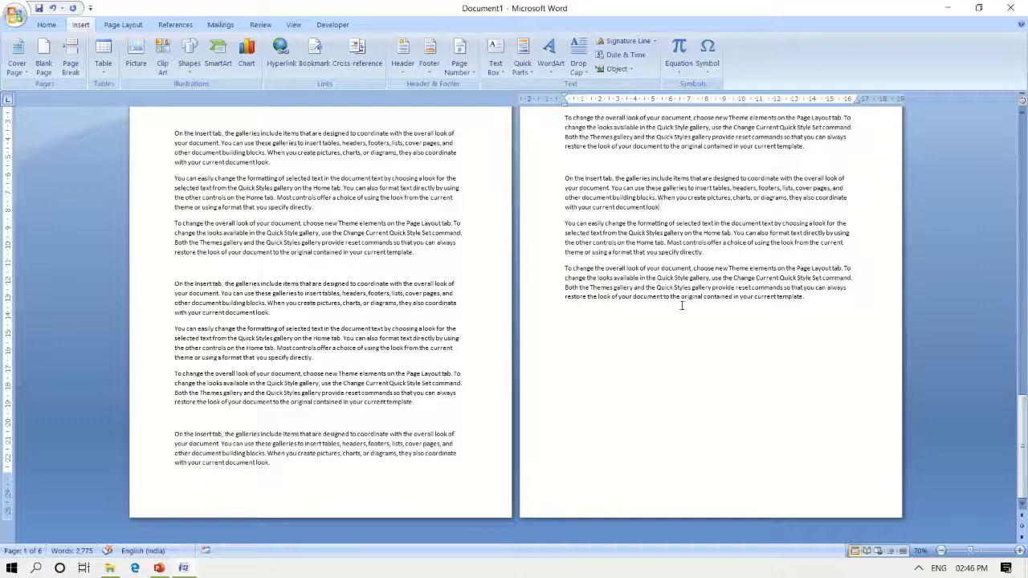
# Step: Grow the third paragraph on page 6 from 12 to 28 pt and bold it
pyautogui.keyDown('ctrl'); pyautogui.scroll(-2, 682, 306); pyautogui.keyUp('ctrl')
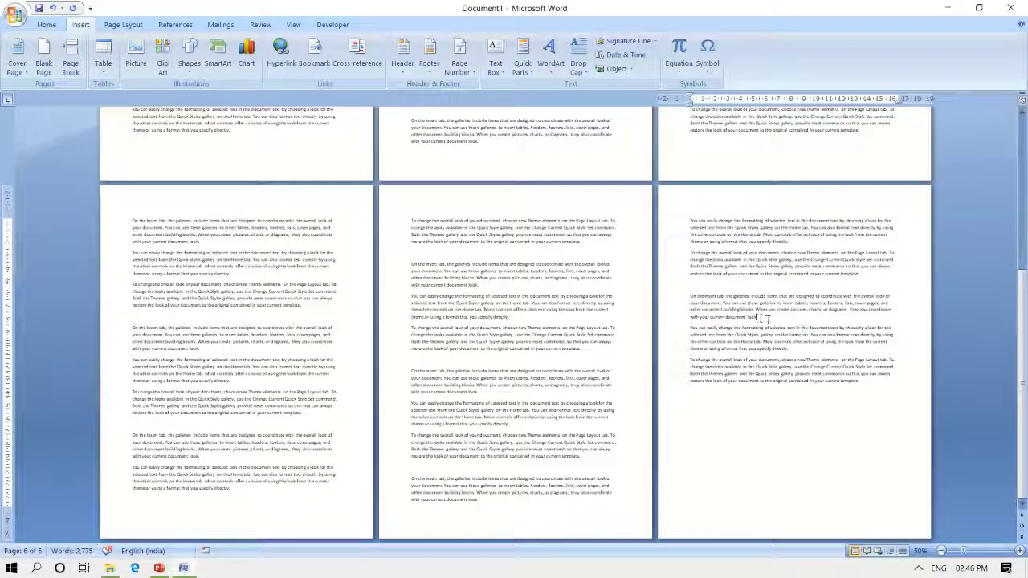
pyautogui.keyDown('ctrl'); pyautogui.scroll(-1, 454, 321); pyautogui.keyUp('ctrl')
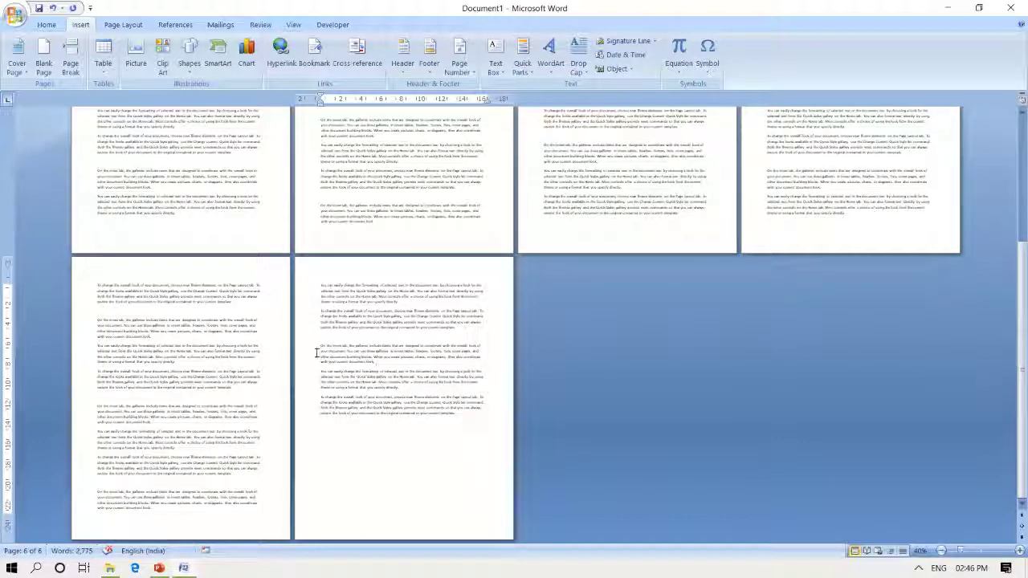
pyautogui.moveTo(318, 352); pyautogui.dragTo(376, 363)
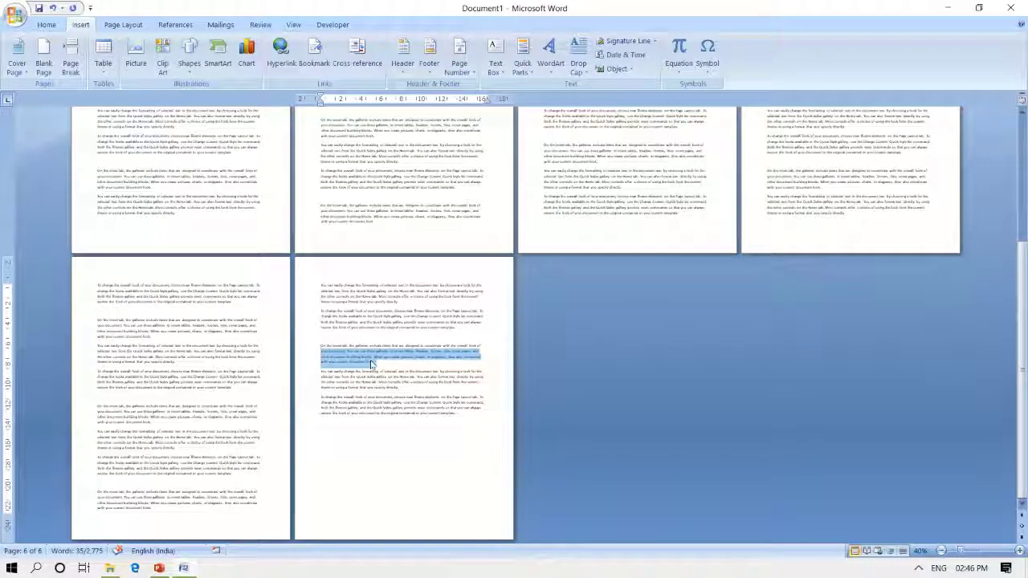
pyautogui.click(318, 350)
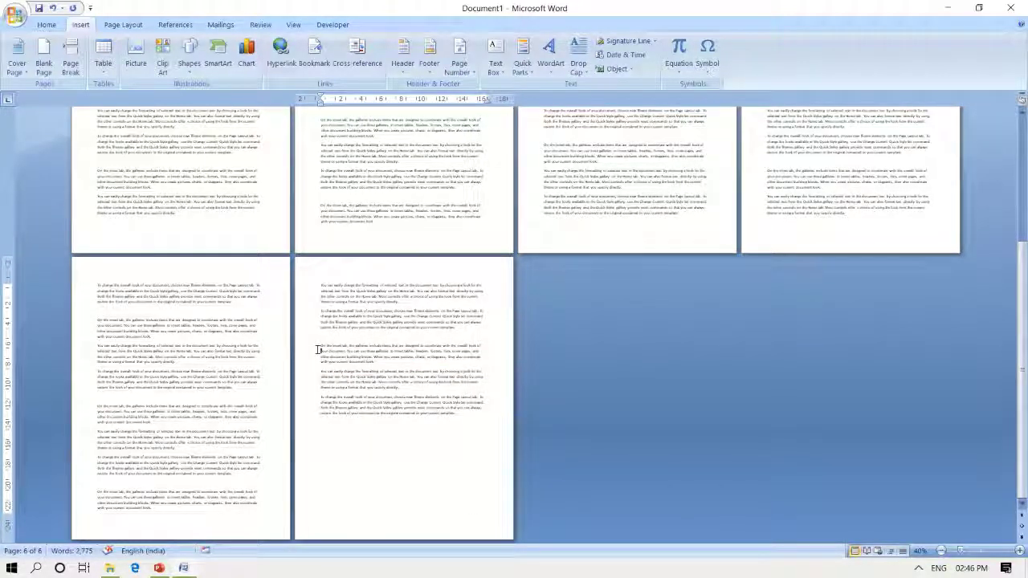
pyautogui.moveTo(318, 350); pyautogui.dragTo(372, 364)
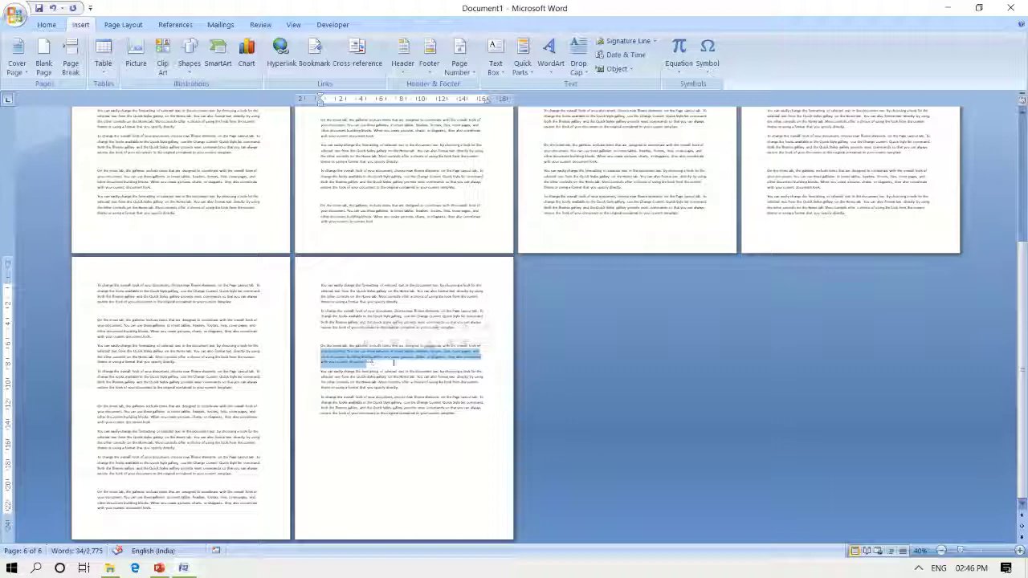
pyautogui.click(437, 328)
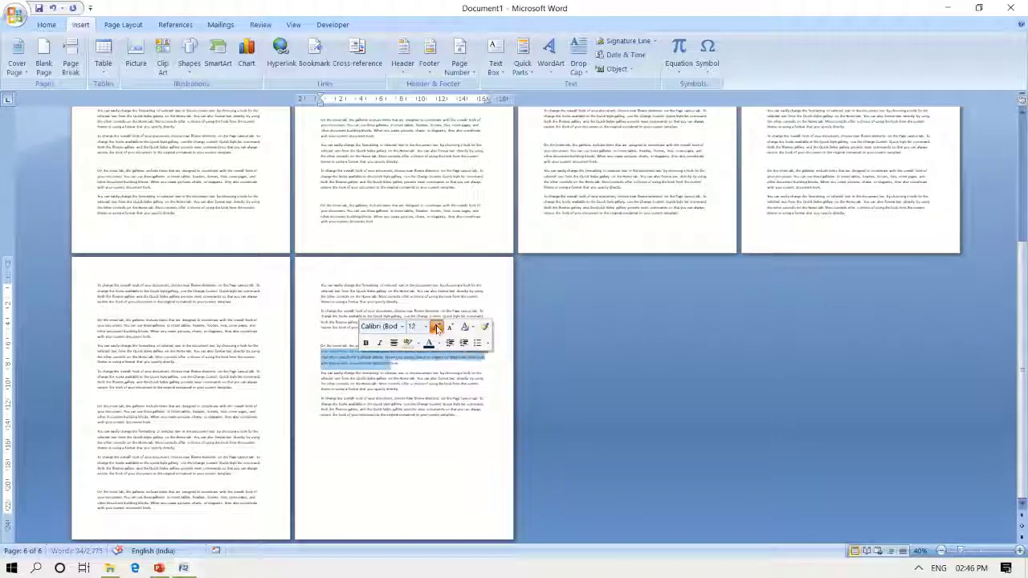
pyautogui.click(437, 328)
pyautogui.click(437, 328)
pyautogui.click(437, 328)
pyautogui.click(438, 328)
pyautogui.click(437, 328)
pyautogui.click(437, 327)
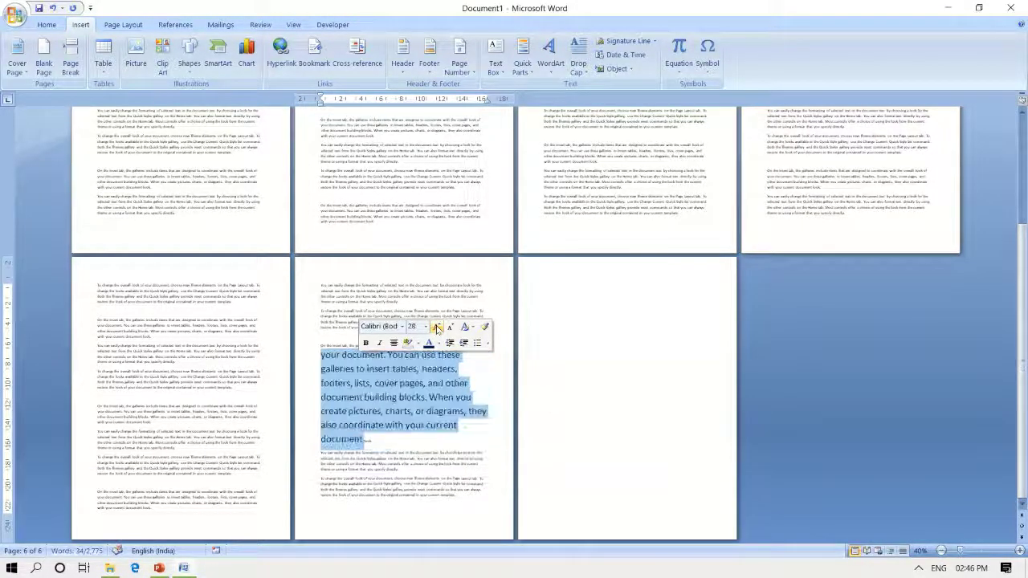
pyautogui.click(366, 344)
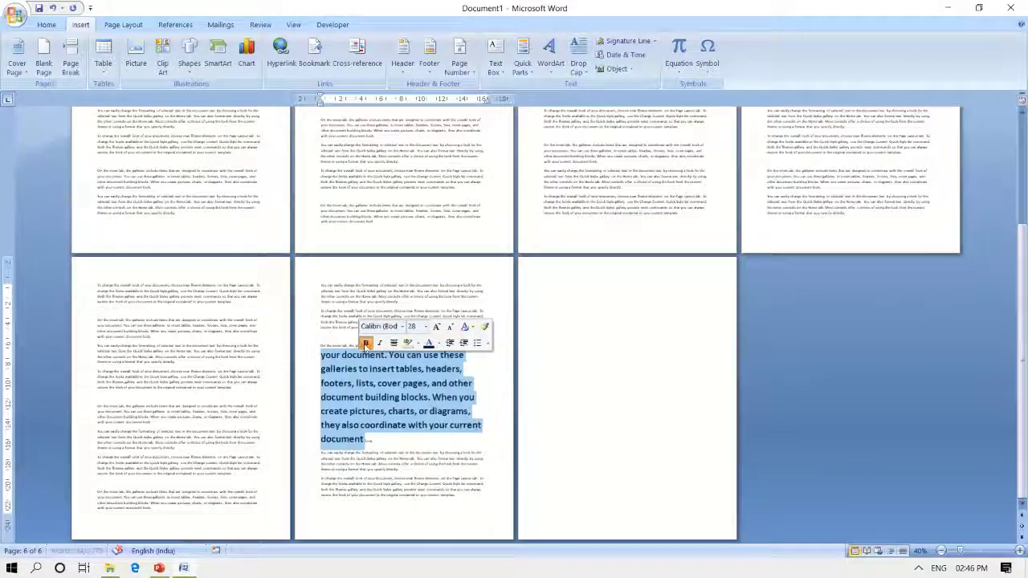